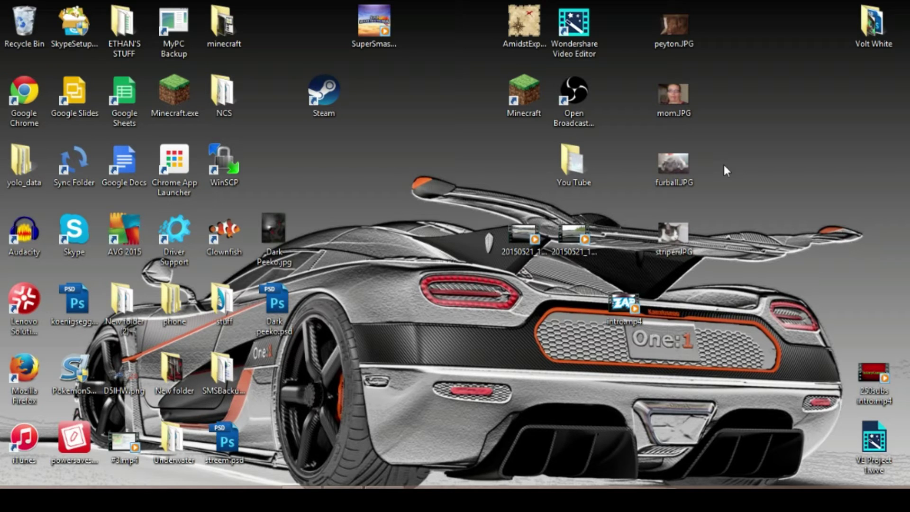
Bring the Chrome window with the gaming channel's YouTube page to the front.
click(302, 498)
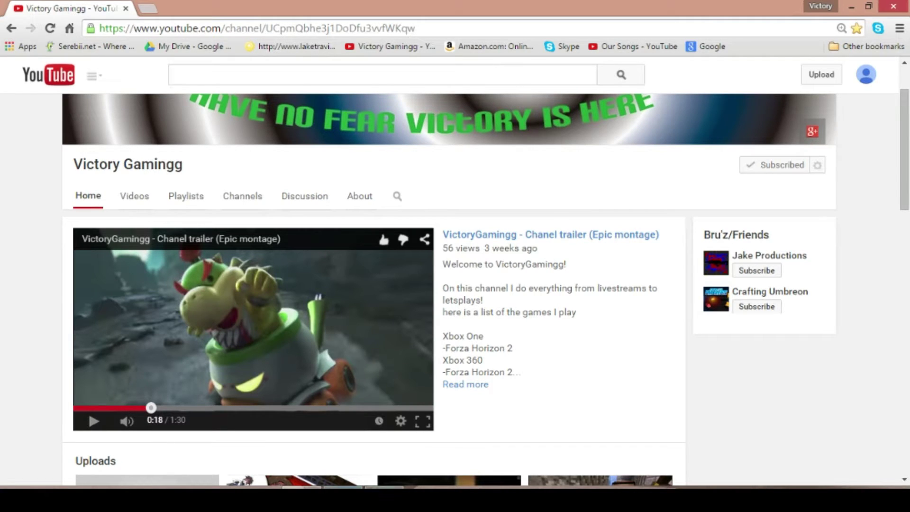
Glance at OBS, then go to My Channel from YouTube's guide menu.
key(alt+Tab)
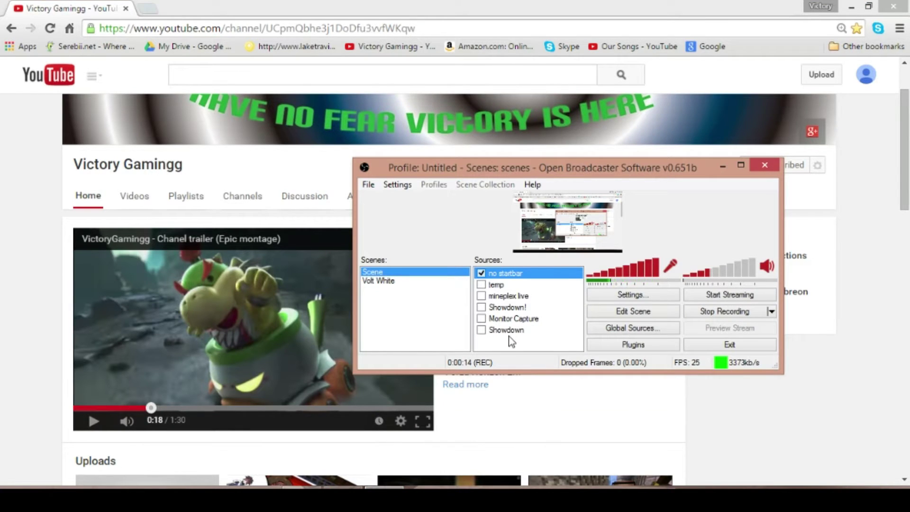
key(alt+Tab)
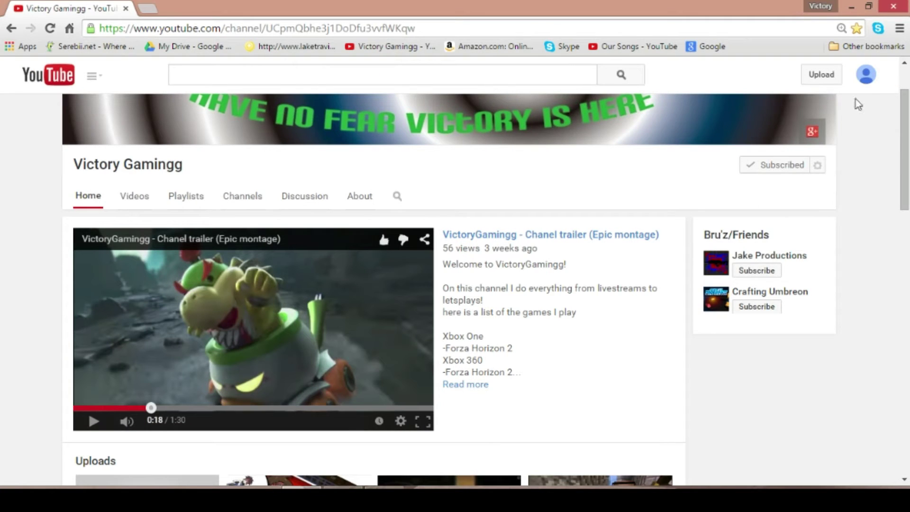
click(867, 75)
click(870, 79)
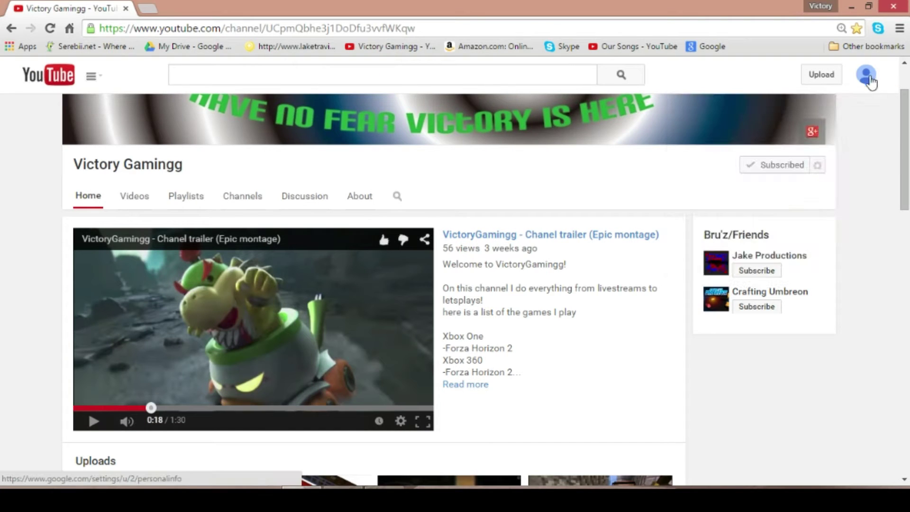
scroll(428, 174, up, 2)
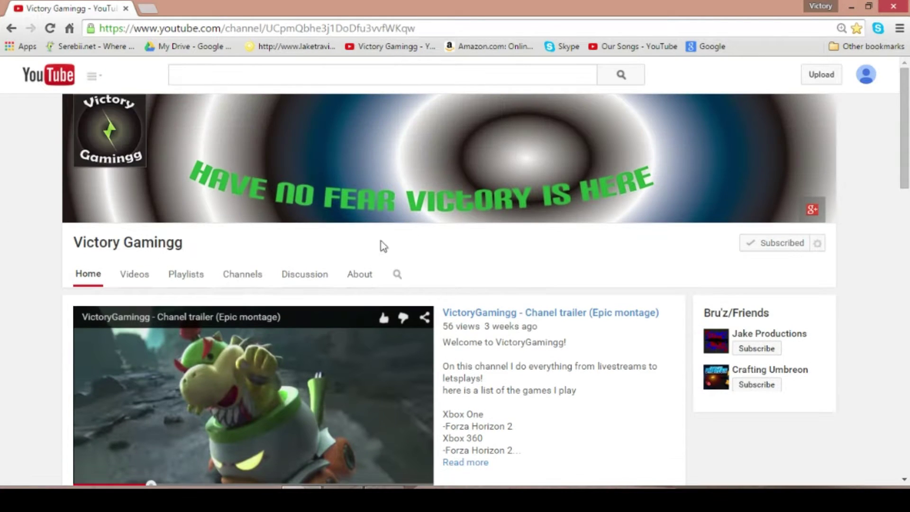
click(92, 75)
click(73, 138)
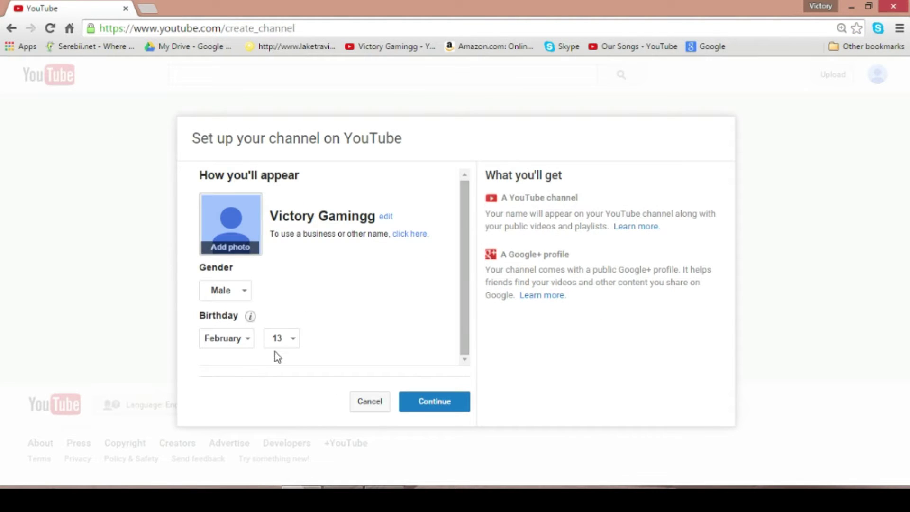
Confirm the channel setup details and open the channel's editing options.
click(435, 401)
scroll(177, 267, down, 1)
scroll(170, 255, up, 1)
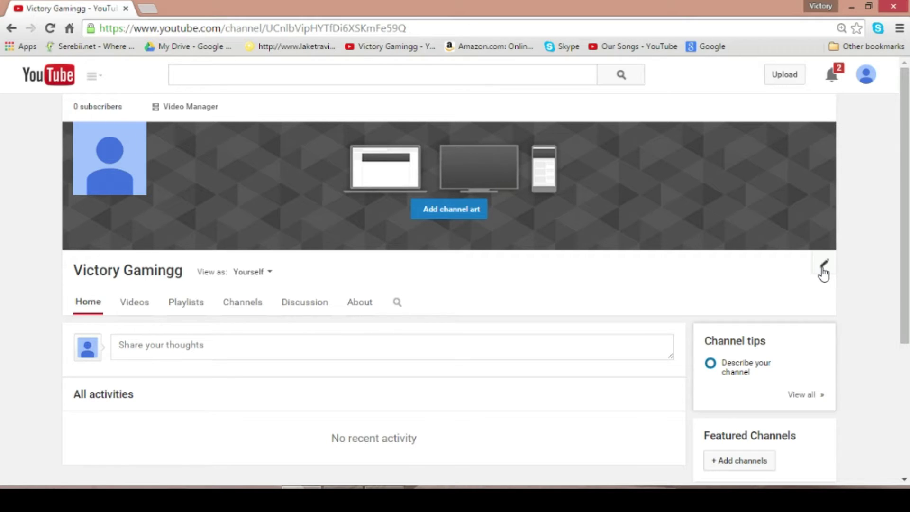
click(824, 265)
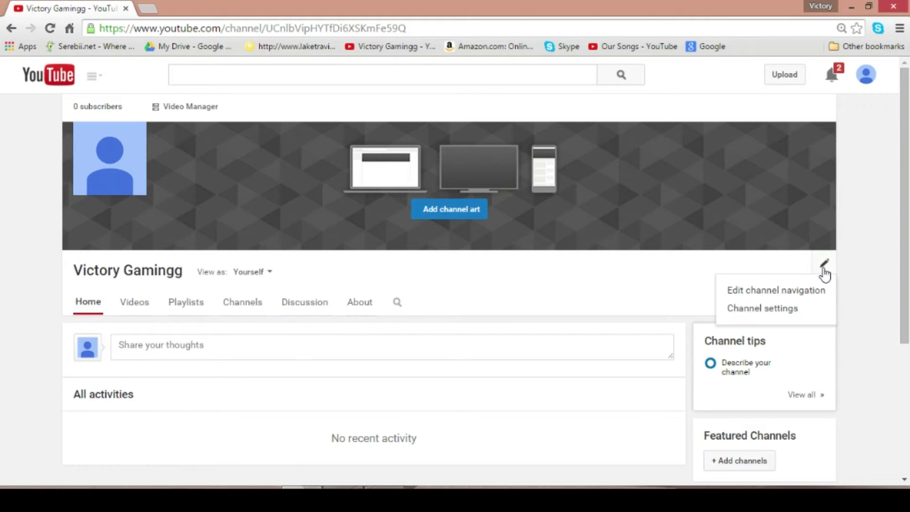
Under Channel settings > Status and features, enable Longer videos via text-message verification.
click(766, 311)
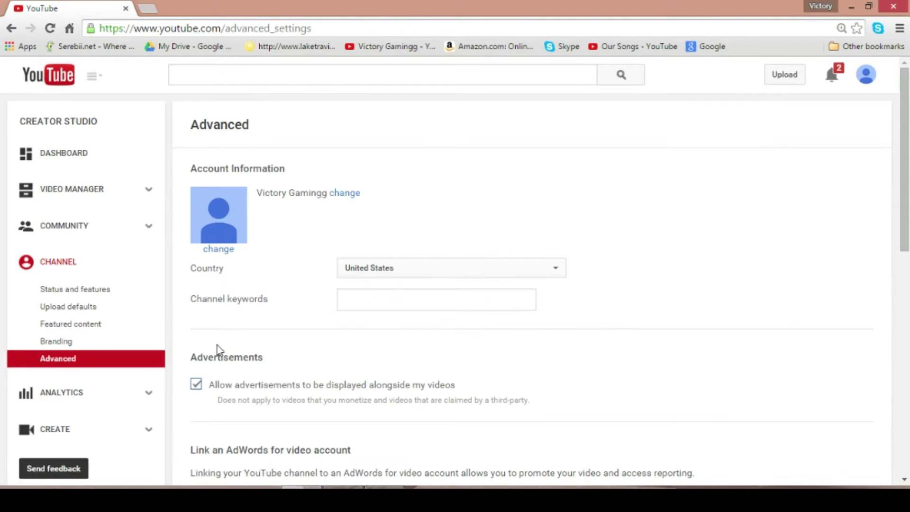
click(71, 261)
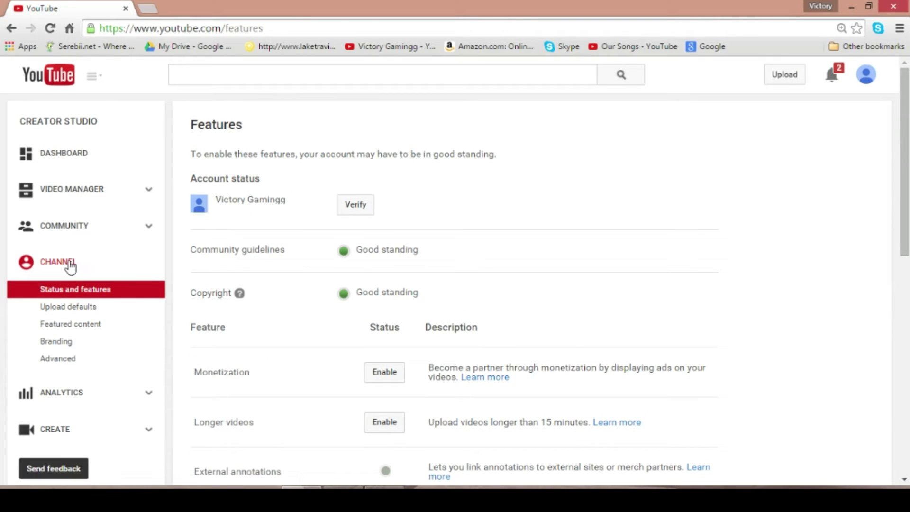
scroll(347, 341, down, 1)
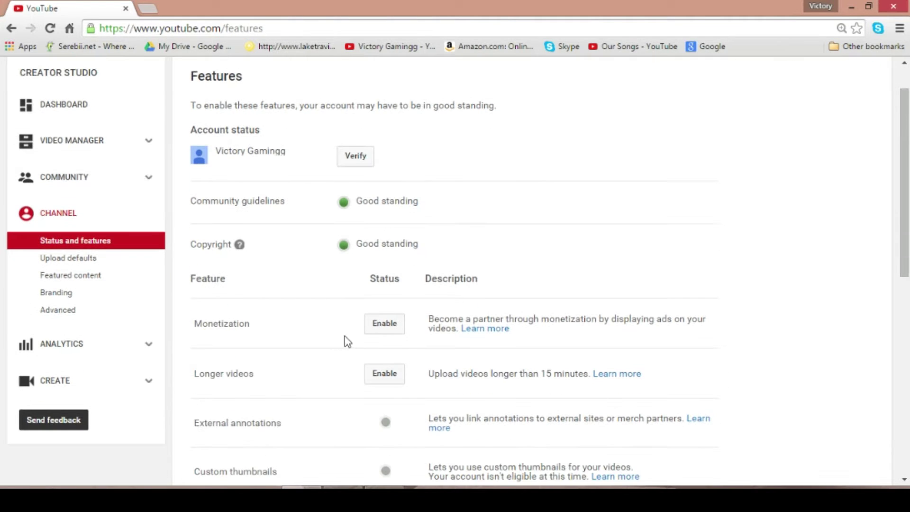
click(385, 380)
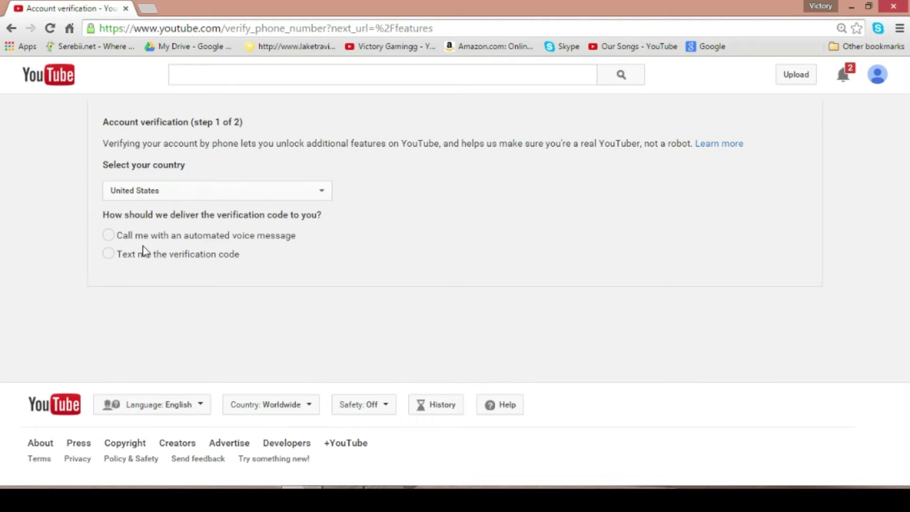
click(108, 254)
scroll(186, 356, down, 1)
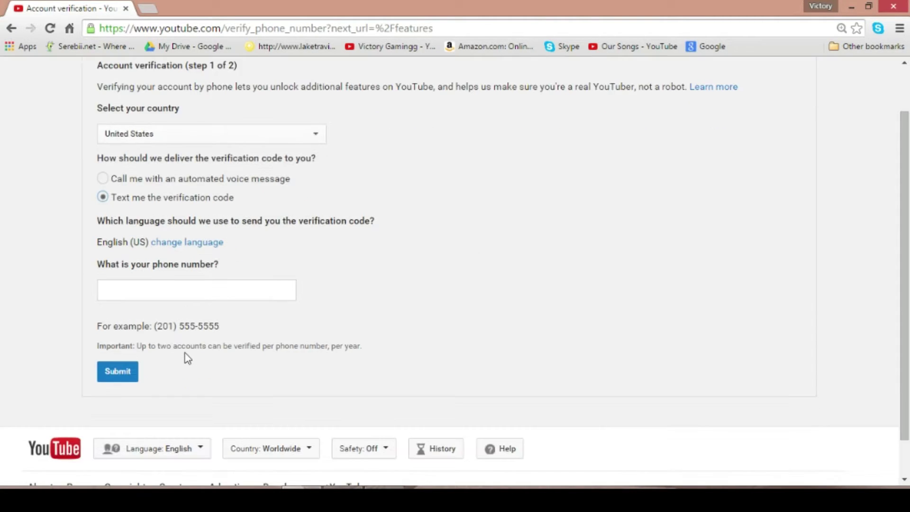
scroll(179, 329, up, 1)
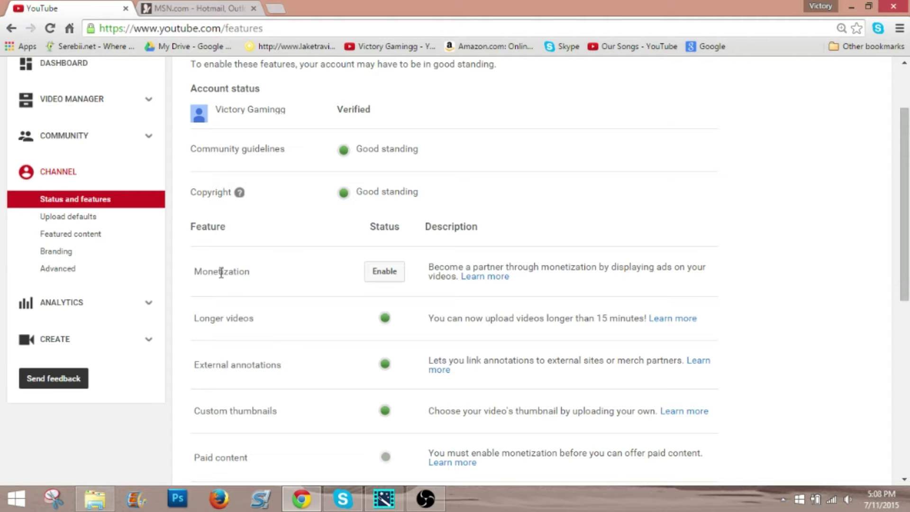
scroll(347, 308, down, 1)
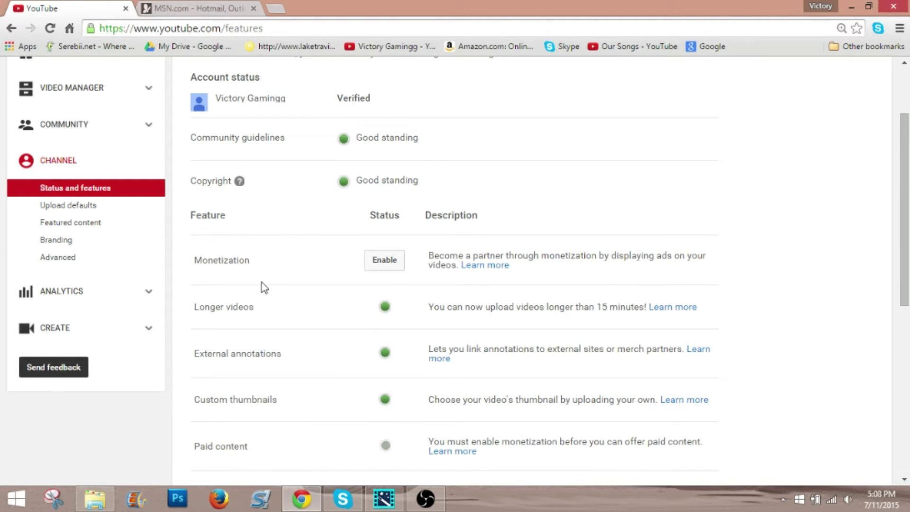
scroll(305, 297, up, 2)
scroll(411, 358, down, 2)
scroll(412, 359, down, 1)
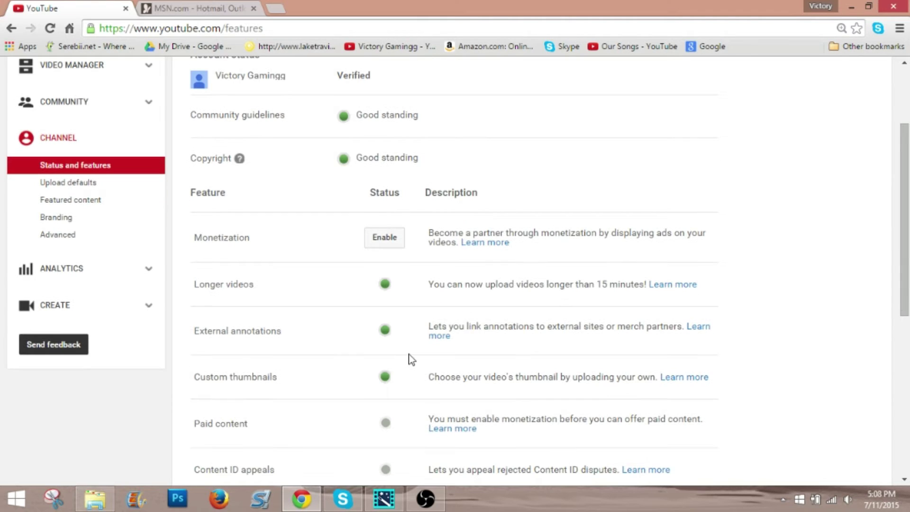
scroll(415, 362, down, 6)
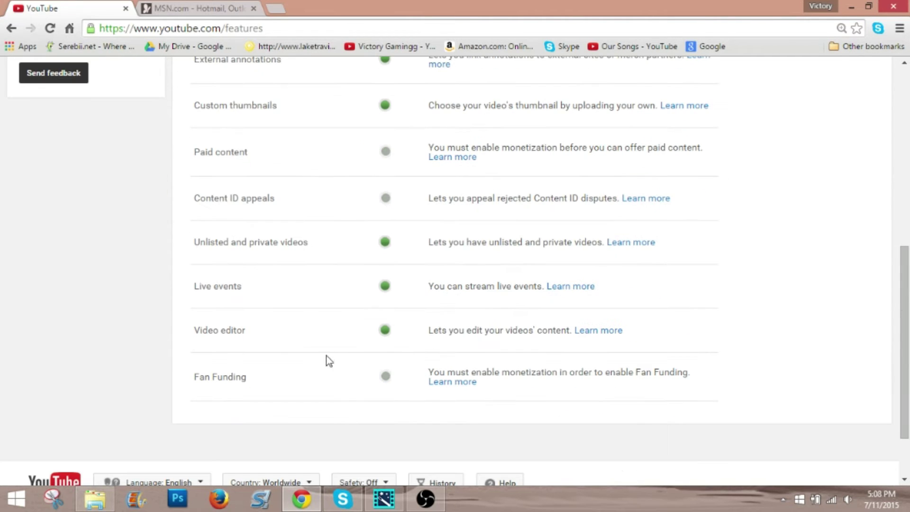
click(579, 286)
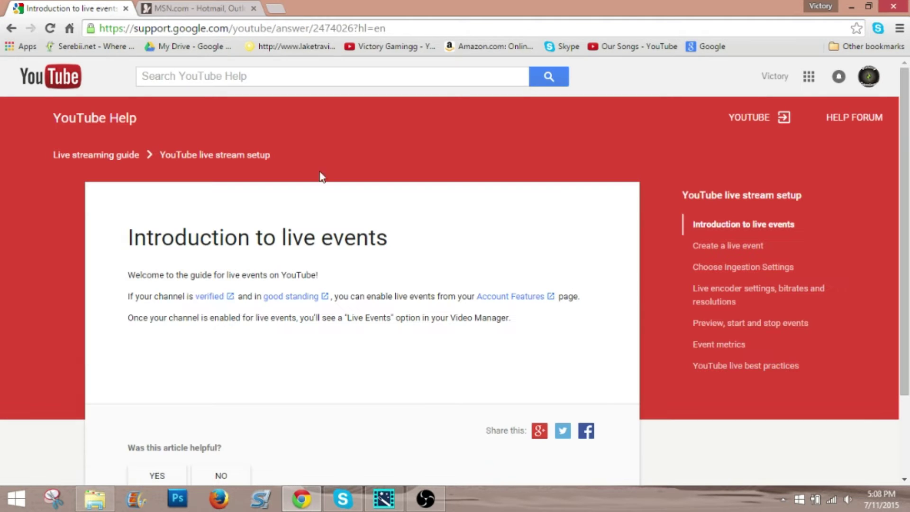
click(10, 28)
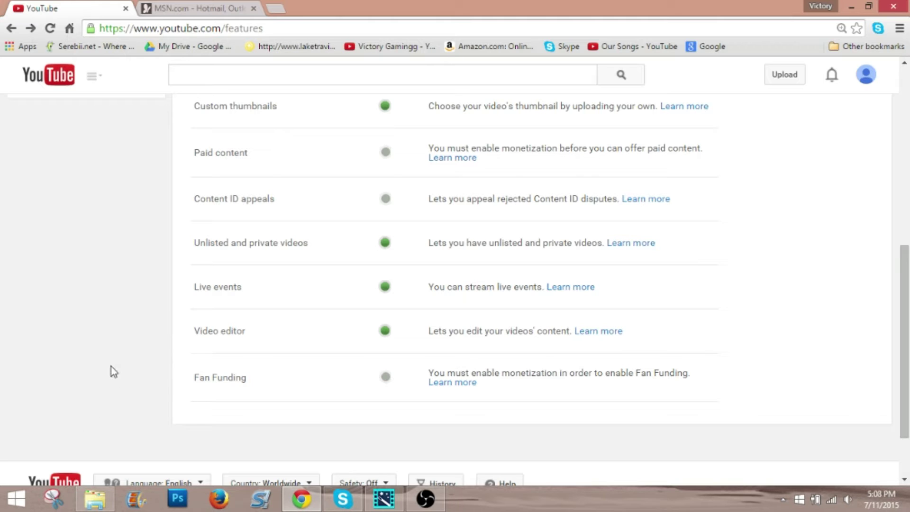
scroll(223, 276, up, 8)
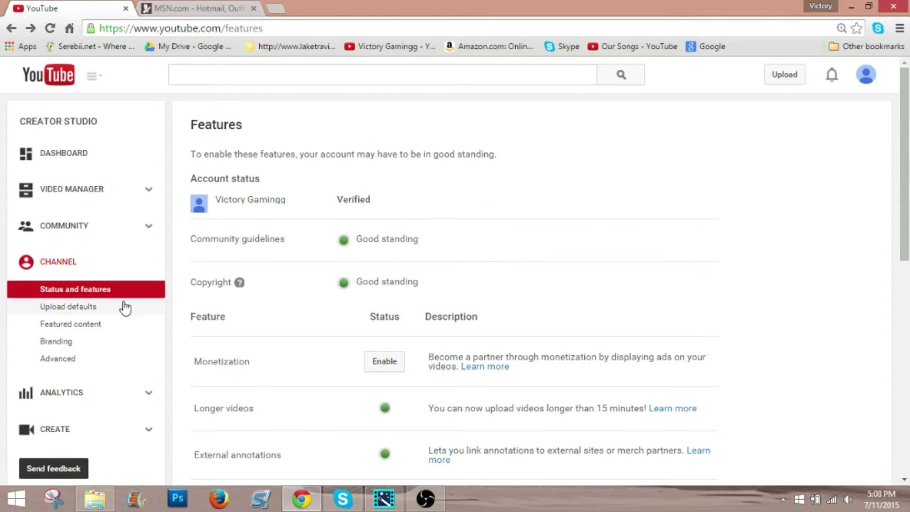
Navigate to Video Manager > Live Events for the channel.
click(75, 185)
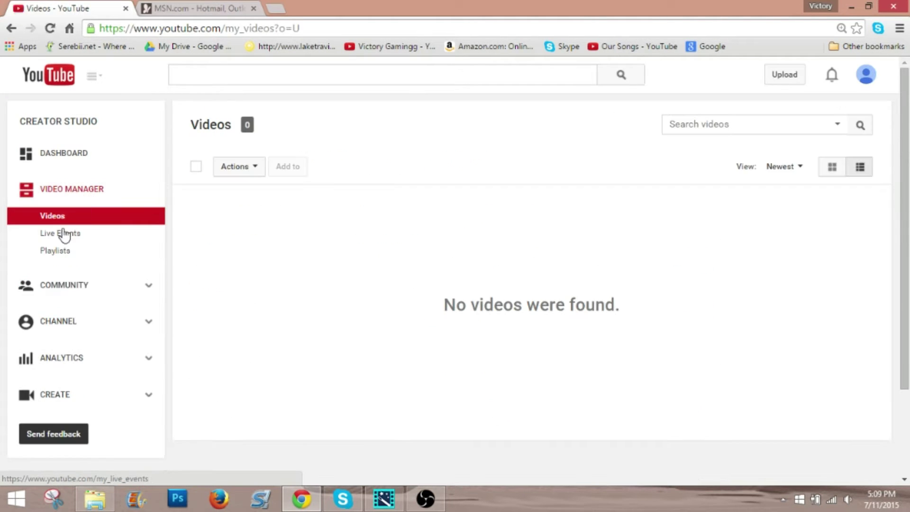
click(65, 234)
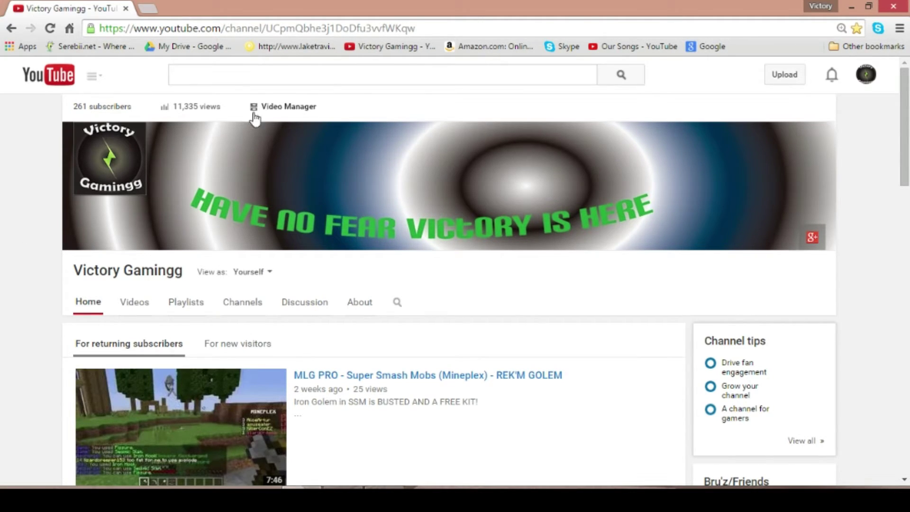
click(280, 111)
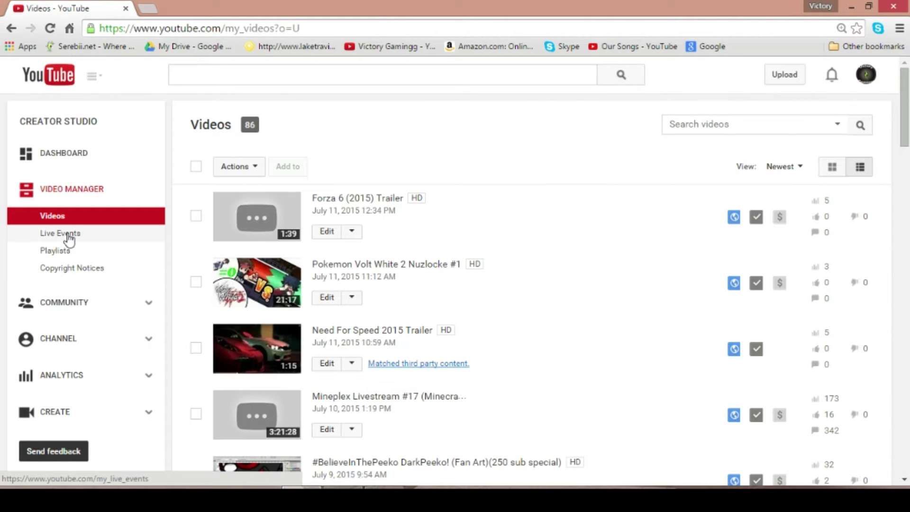
click(69, 235)
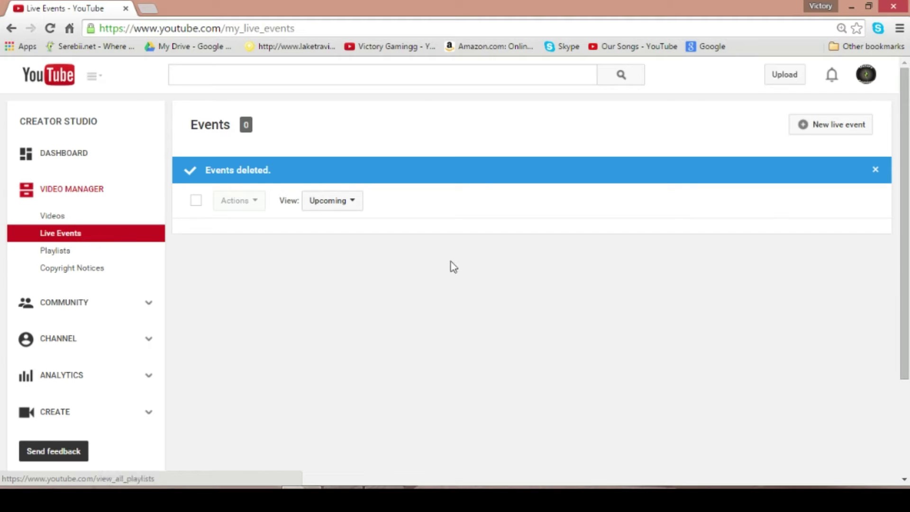
Create a new live event titled 'tut' with description 'sdasdasdasd'.
click(844, 128)
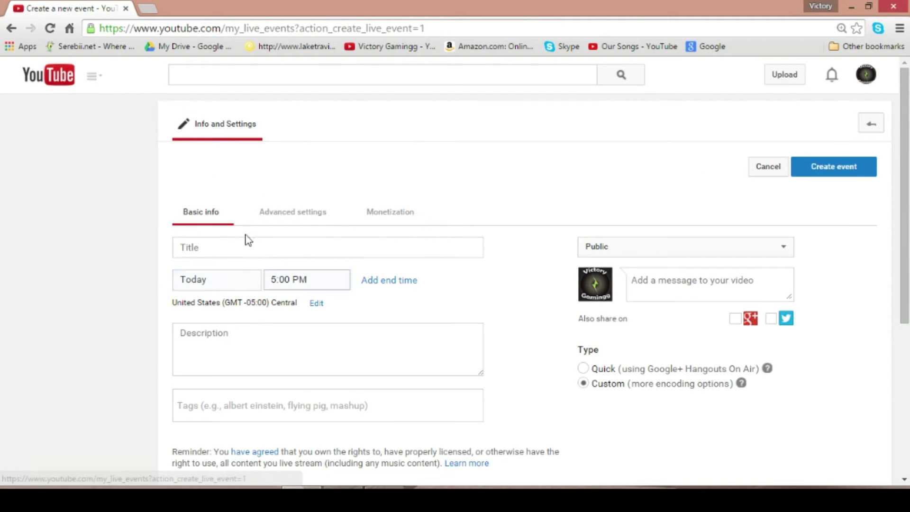
click(249, 243)
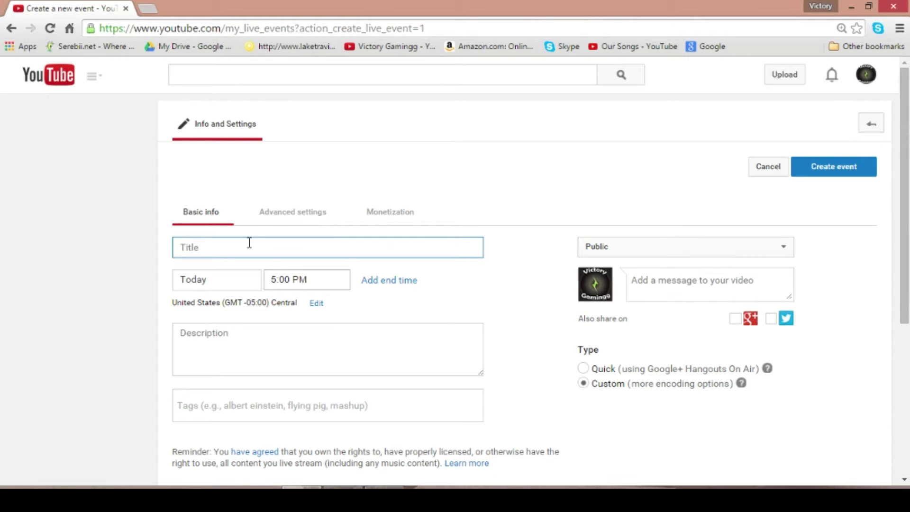
text(ut)
key(BackSpace)
key(BackSpace)
text(tyut)
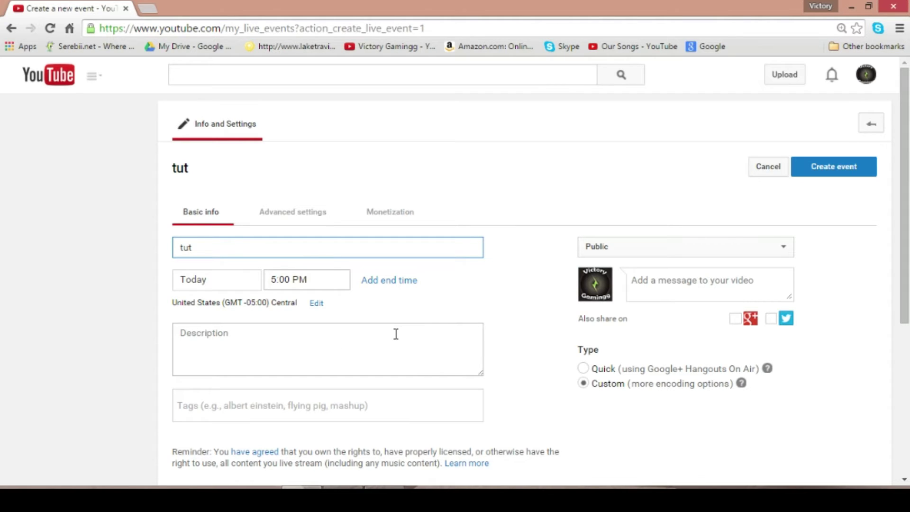
click(388, 358)
text(sd)
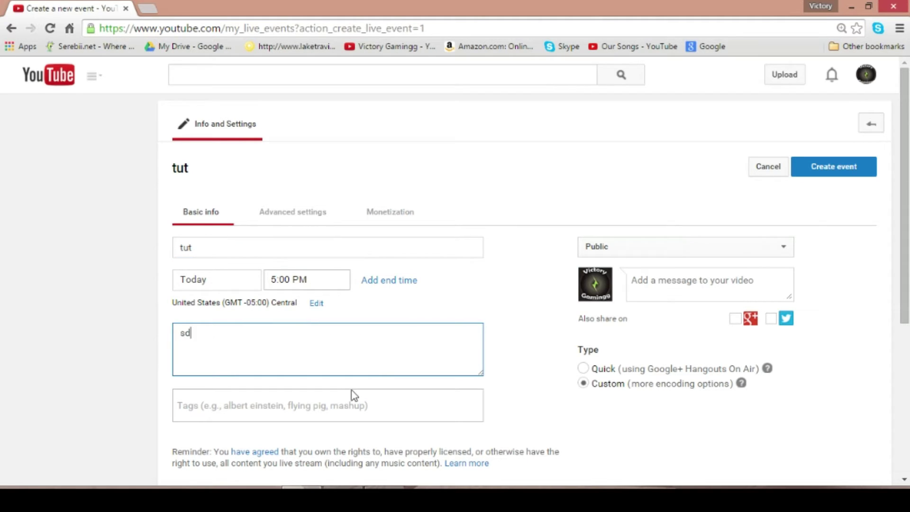
text(asdasdasd)
scroll(350, 394, down, 2)
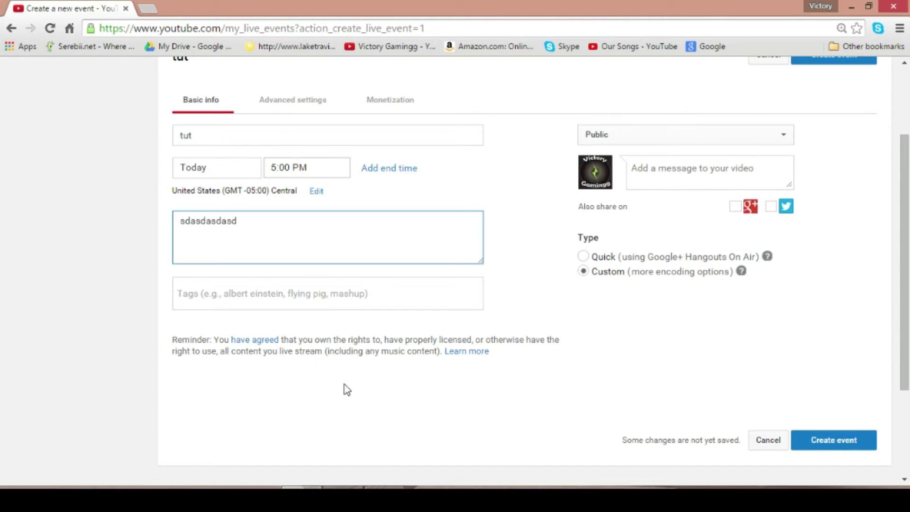
scroll(346, 388, up, 2)
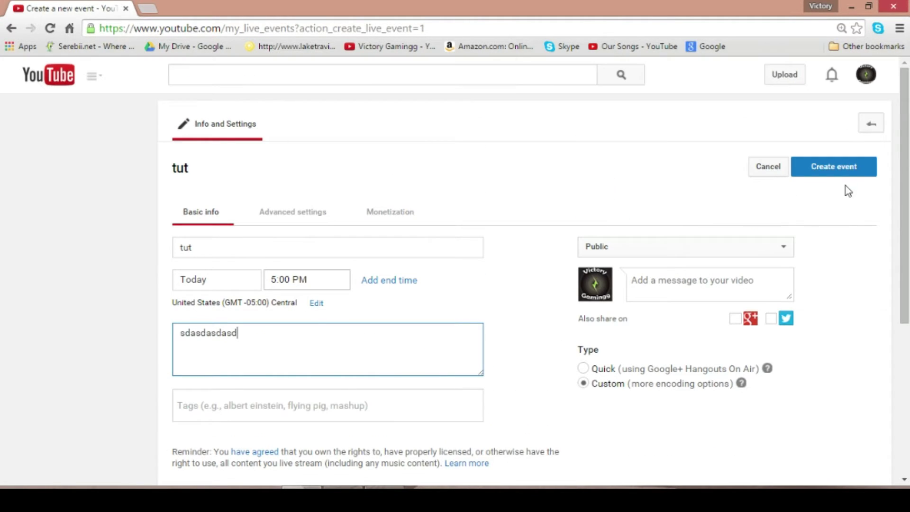
click(856, 168)
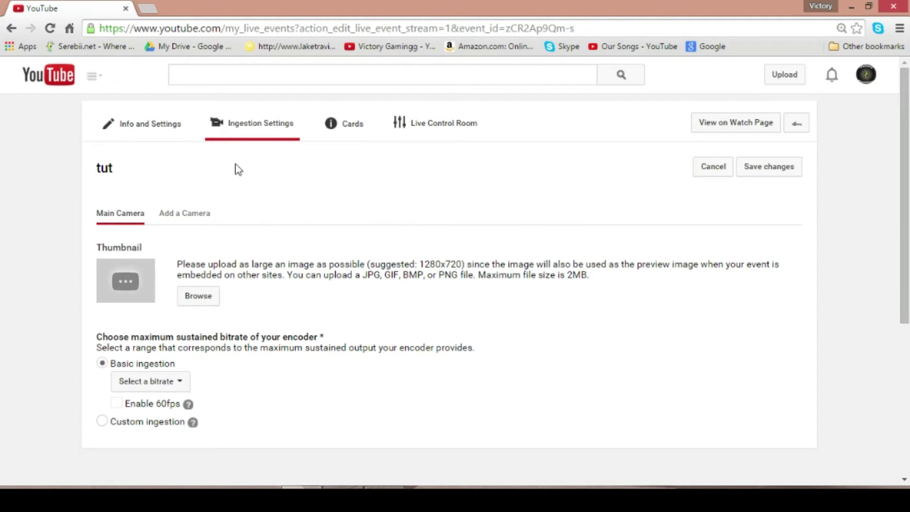
Upload Desktop > Volt White > Untitled-1.jpg as the event thumbnail.
click(192, 296)
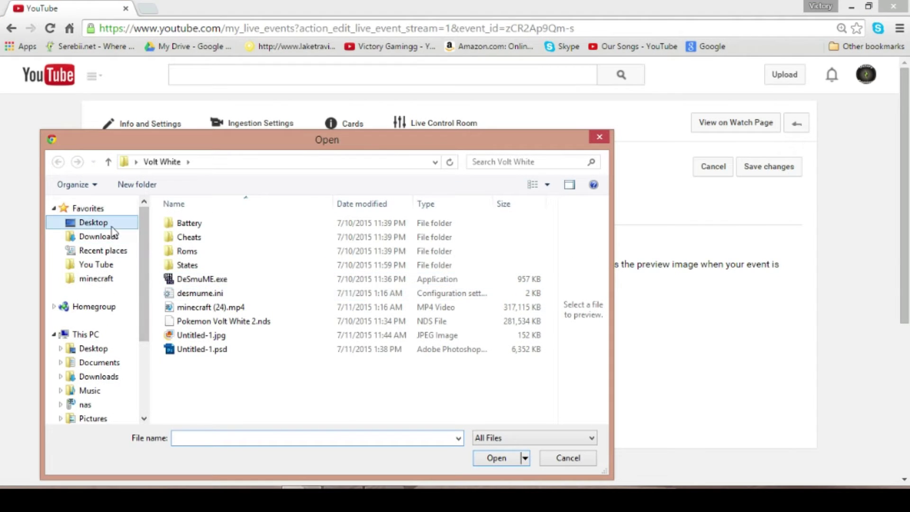
click(93, 222)
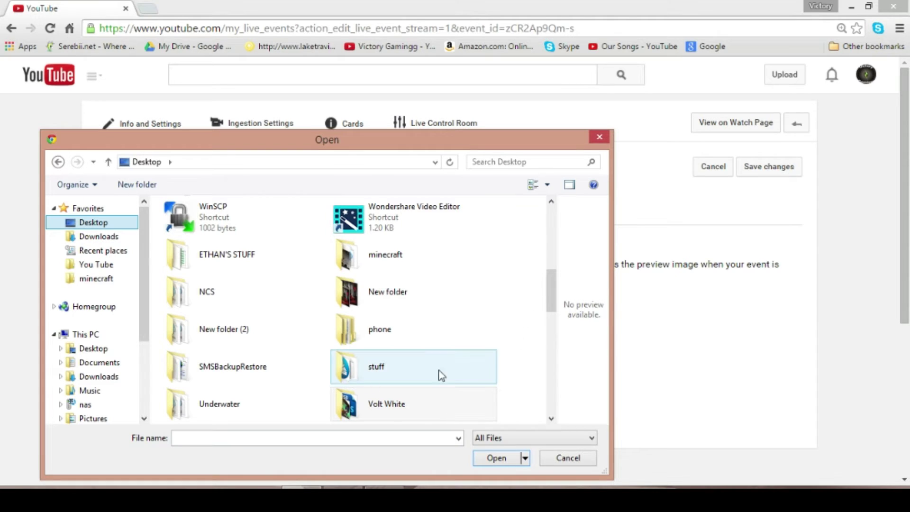
double_click(437, 404)
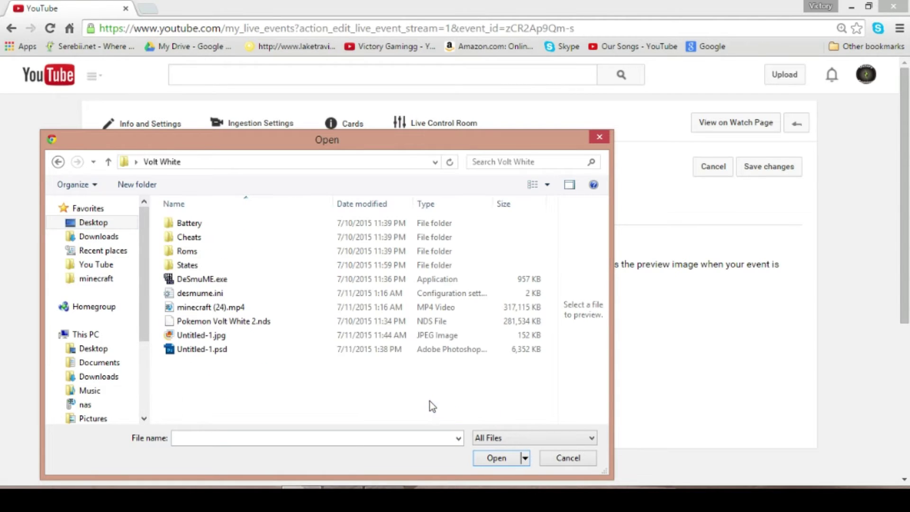
double_click(234, 332)
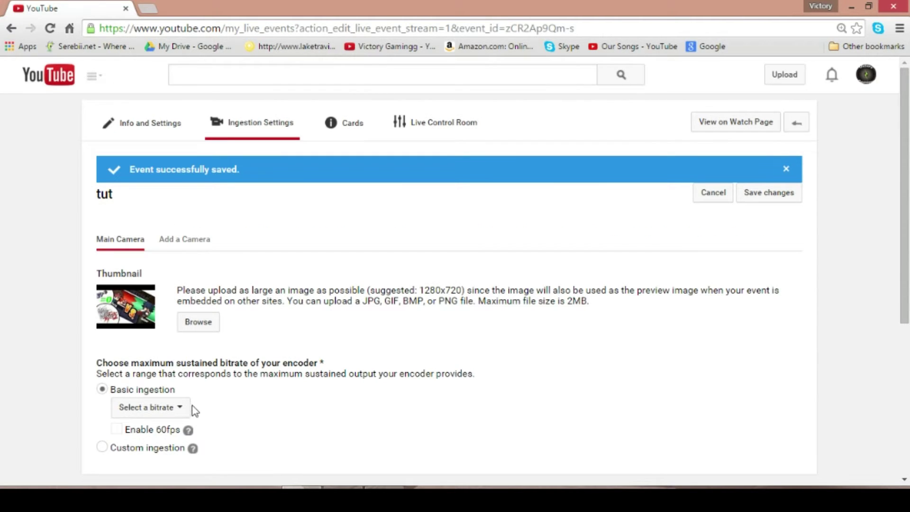
Set the basic ingestion bitrate to 500 Kbps - 2000 Kbps (480p).
click(189, 410)
scroll(427, 421, down, 2)
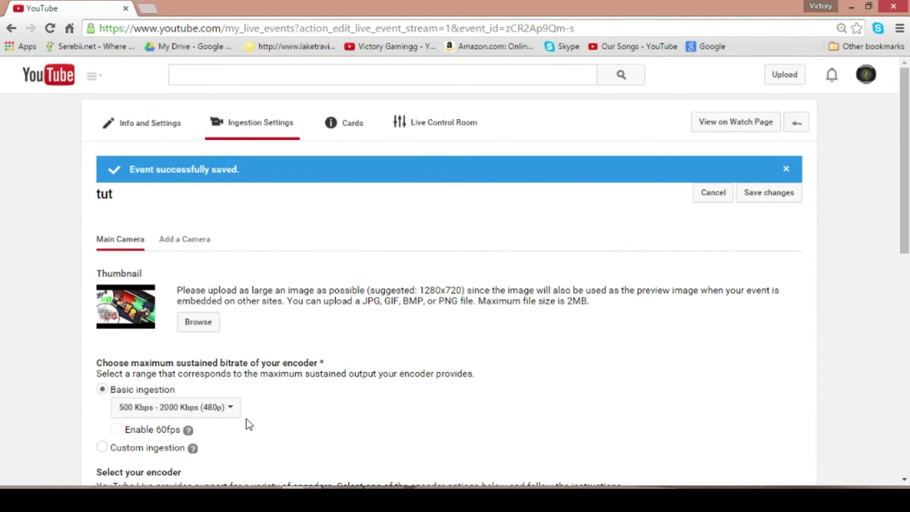
scroll(474, 406, down, 2)
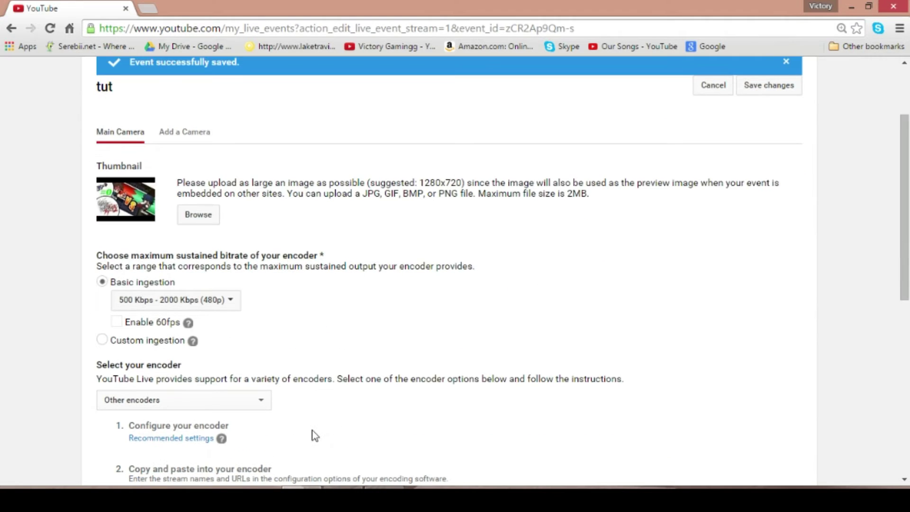
scroll(315, 435, down, 2)
scroll(312, 432, down, 2)
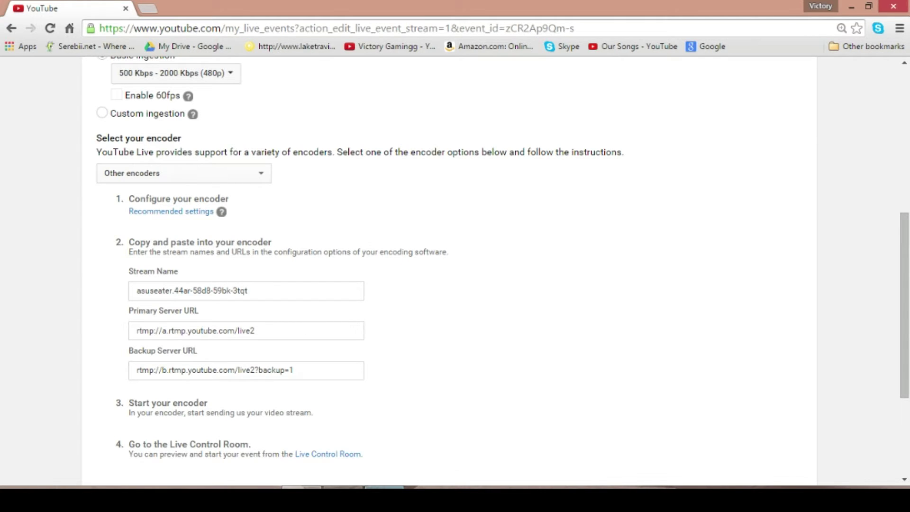
click(384, 488)
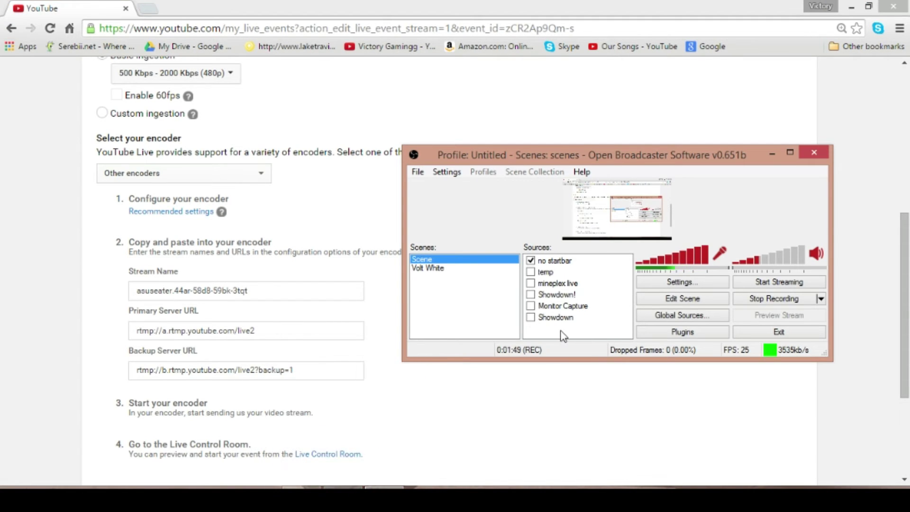
Add a Monitor Capture source named 'tut' in OBS.
right_click(554, 324)
mouse_move(575, 331)
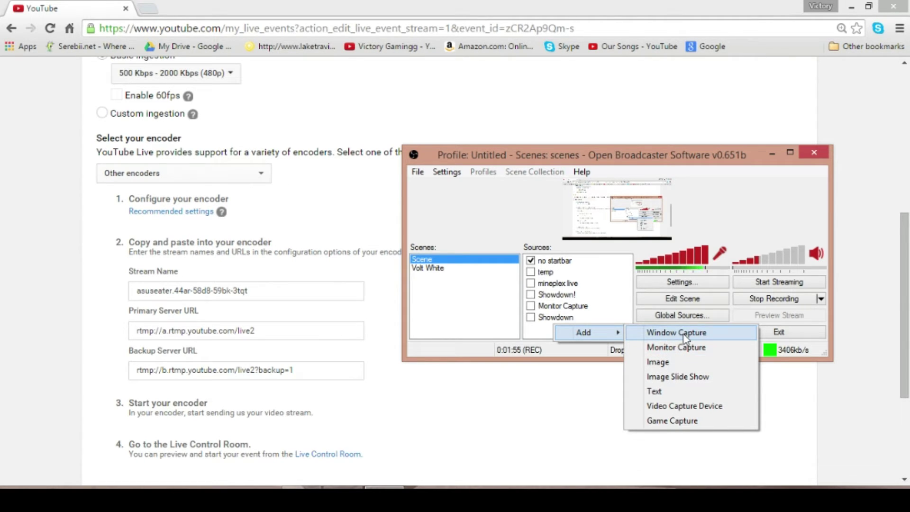
click(682, 348)
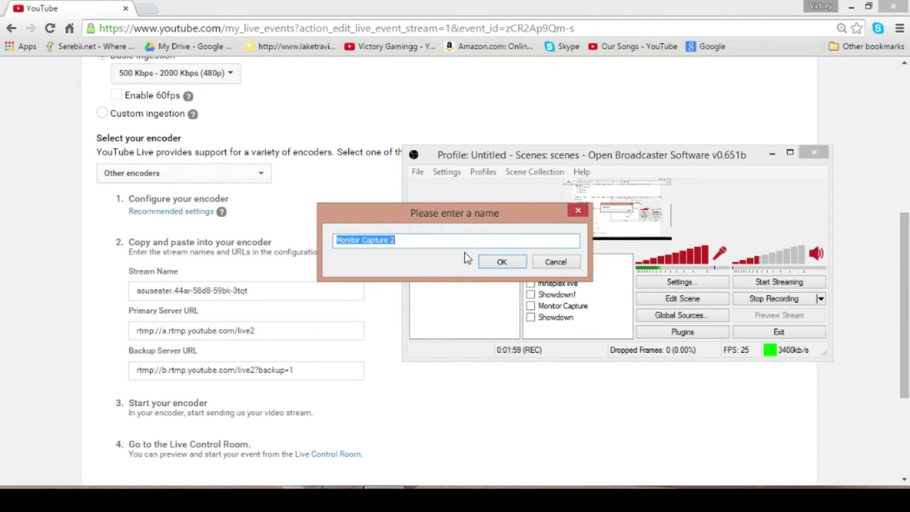
text(tut)
click(501, 262)
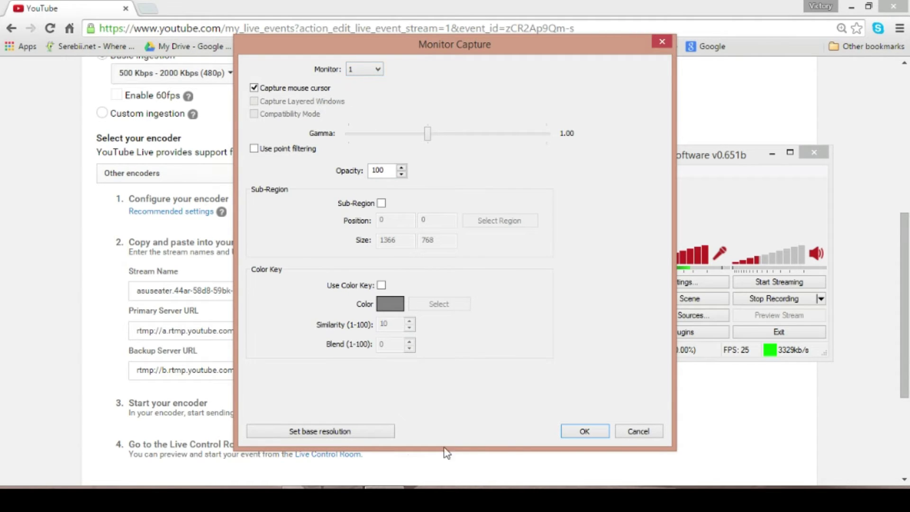
Accept the tut monitor capture properties and enable the source.
click(604, 432)
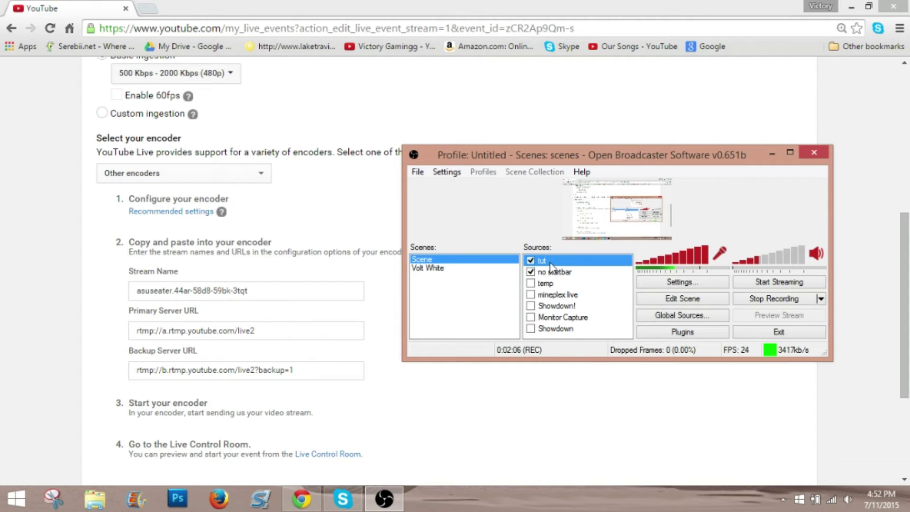
click(531, 272)
click(664, 282)
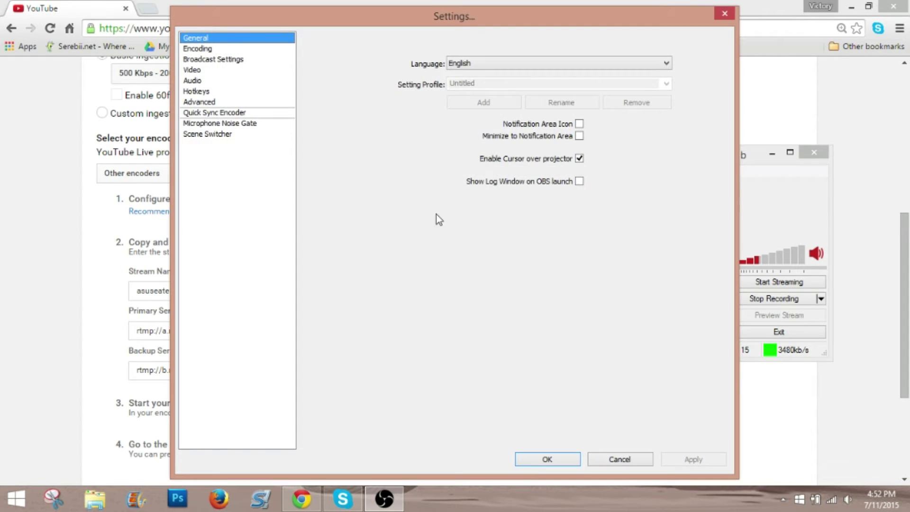
In Broadcast Settings, keep Mode on Live Stream and Streaming Service on Youtube.
click(220, 49)
click(222, 59)
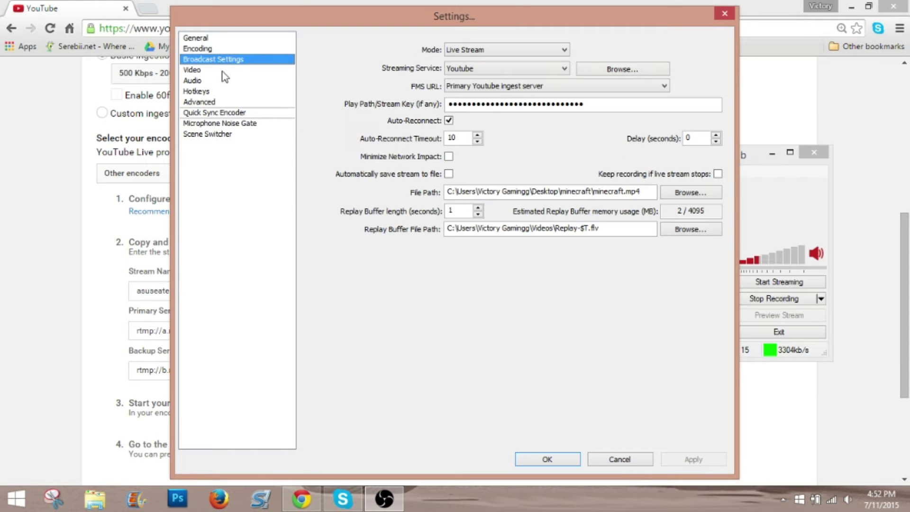
click(466, 50)
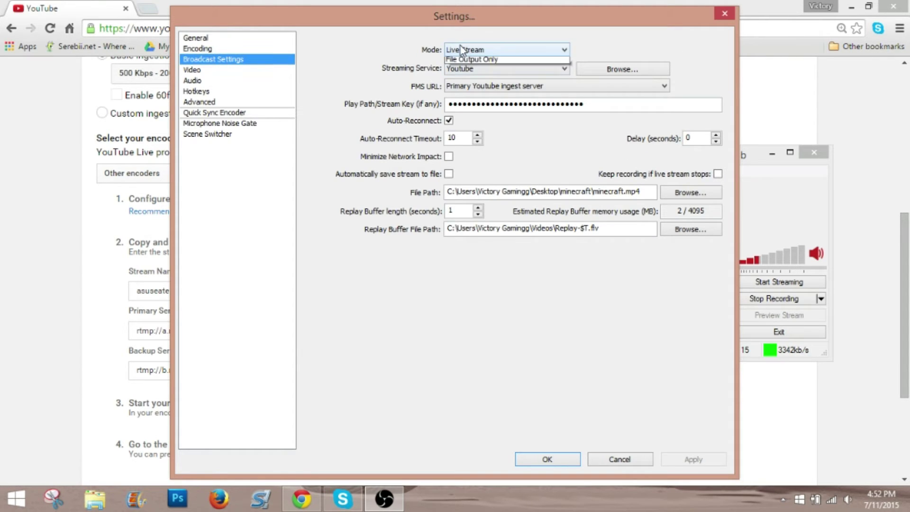
click(469, 50)
click(466, 53)
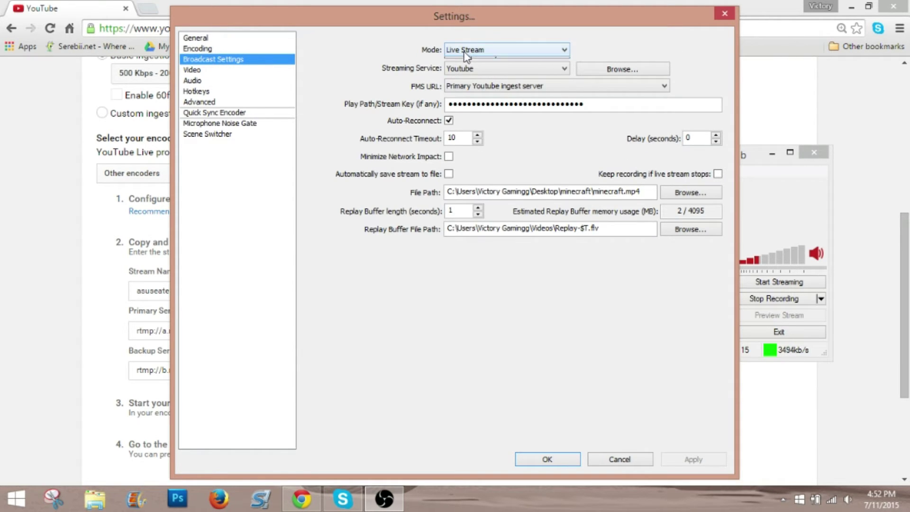
click(476, 71)
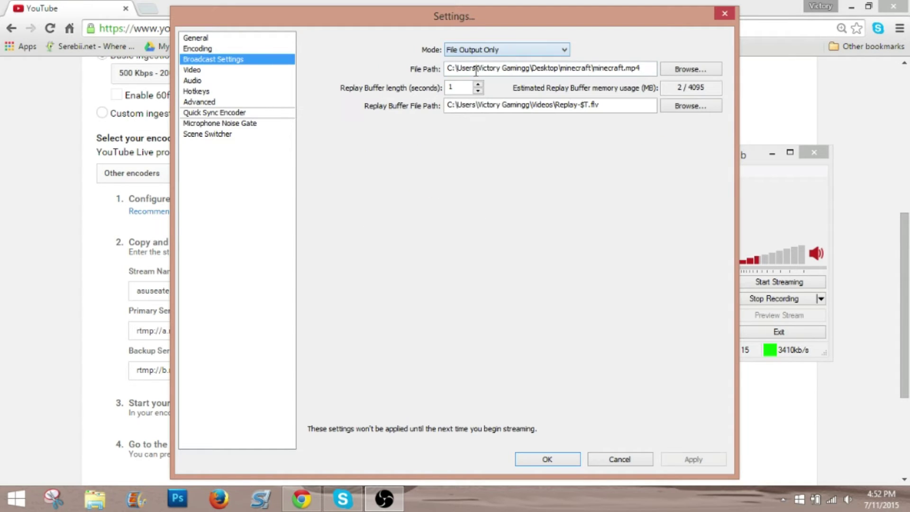
click(460, 52)
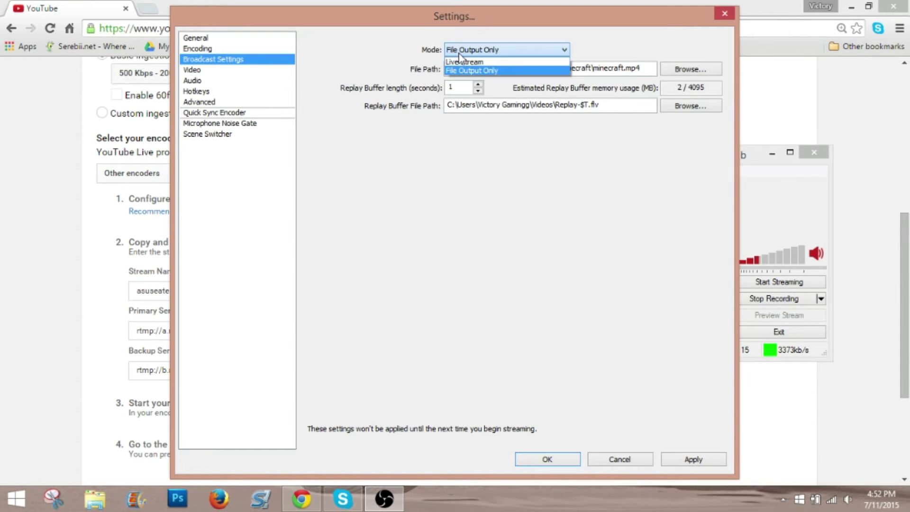
click(462, 59)
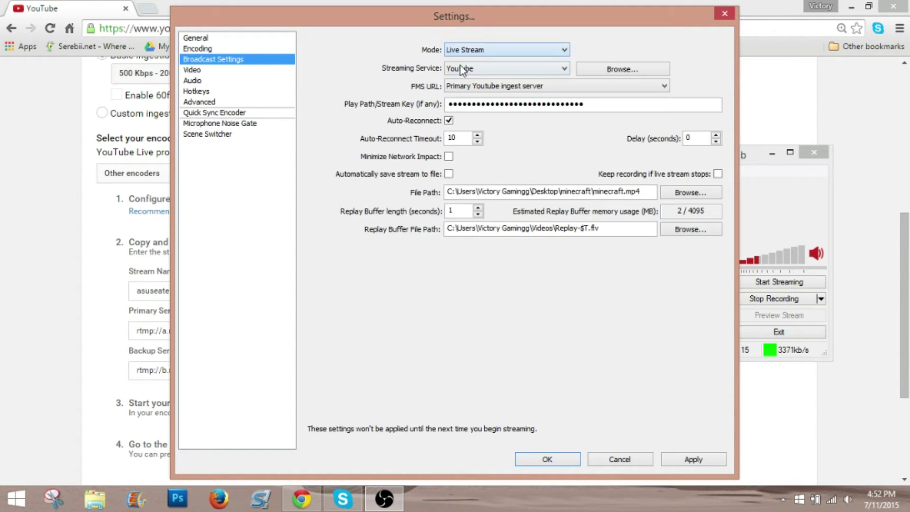
click(564, 69)
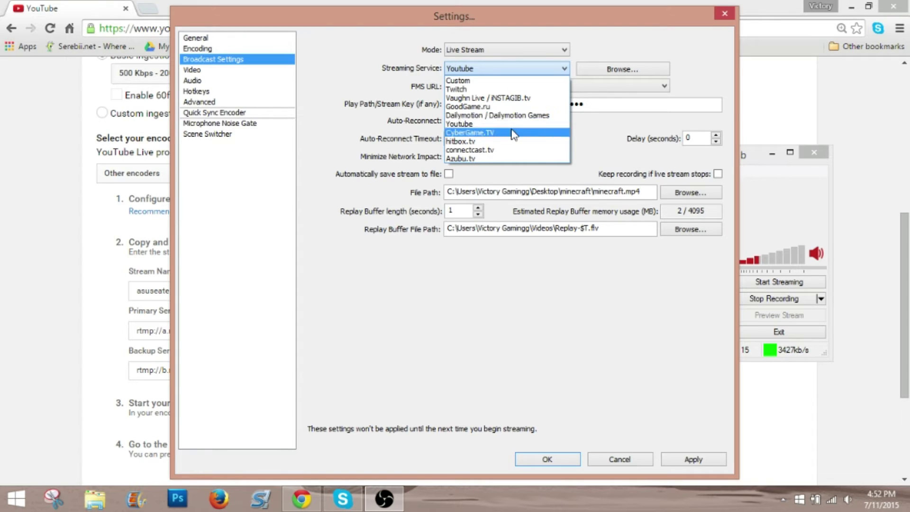
click(484, 124)
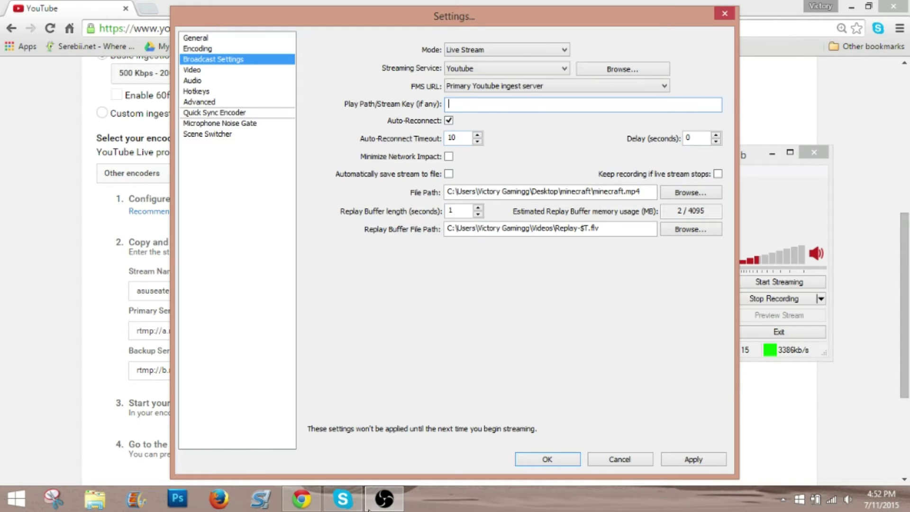
click(79, 410)
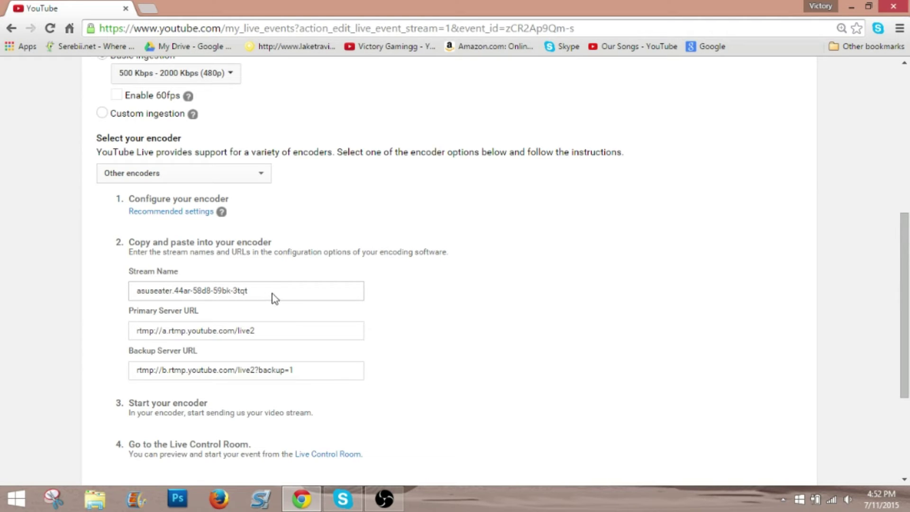
Paste the event's Stream Name into OBS as the stream key and apply.
drag(278, 291, 2, 303)
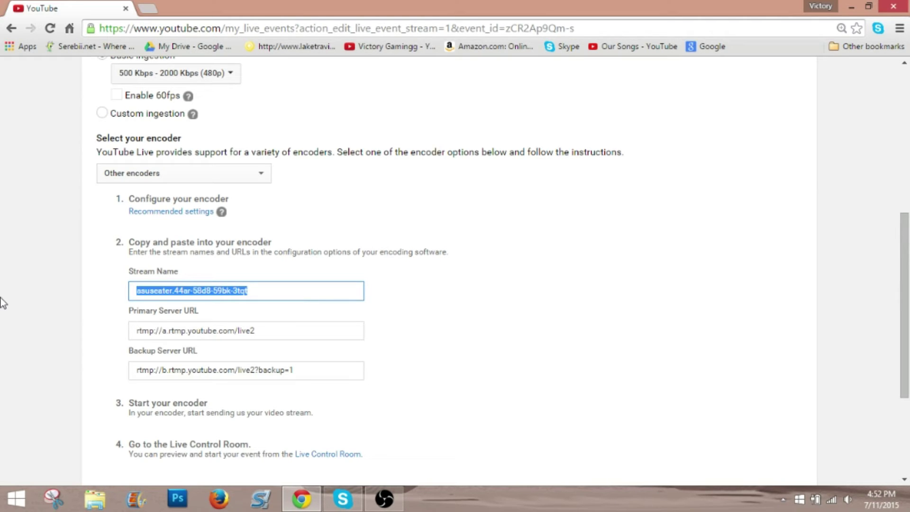
click(384, 498)
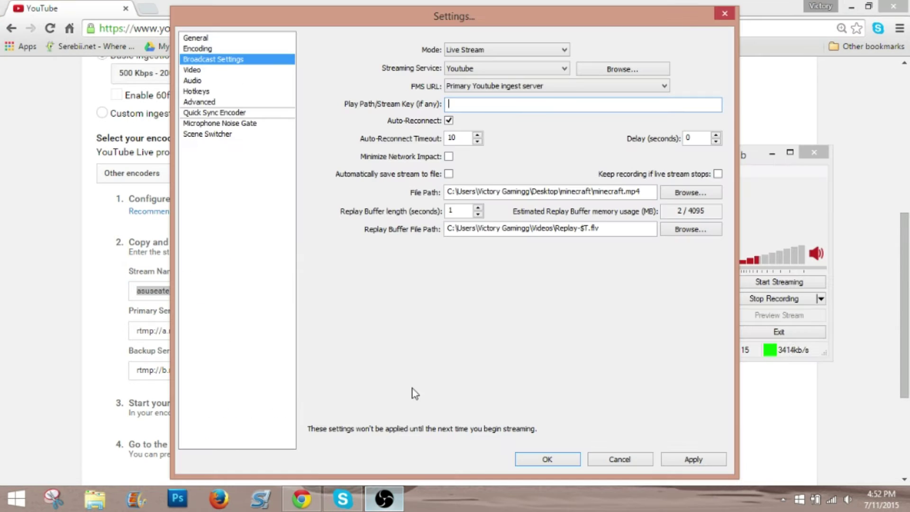
key(ctrl+v)
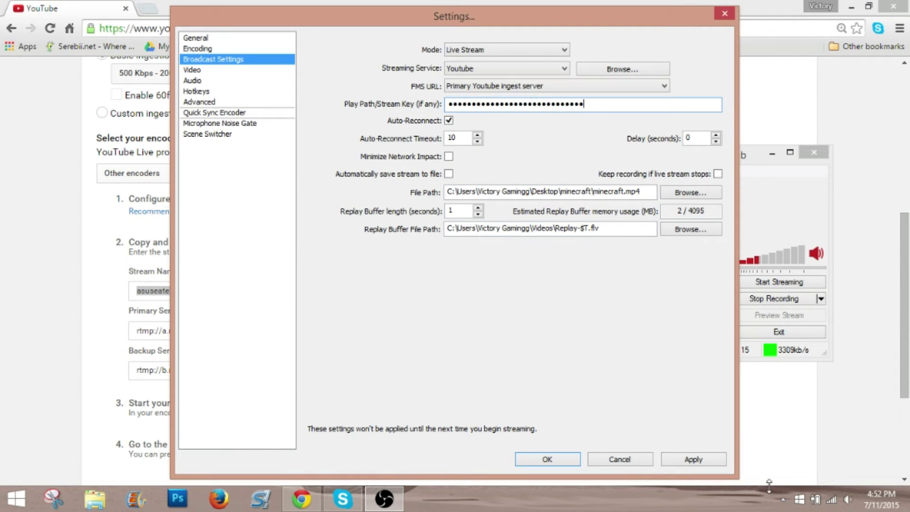
click(695, 460)
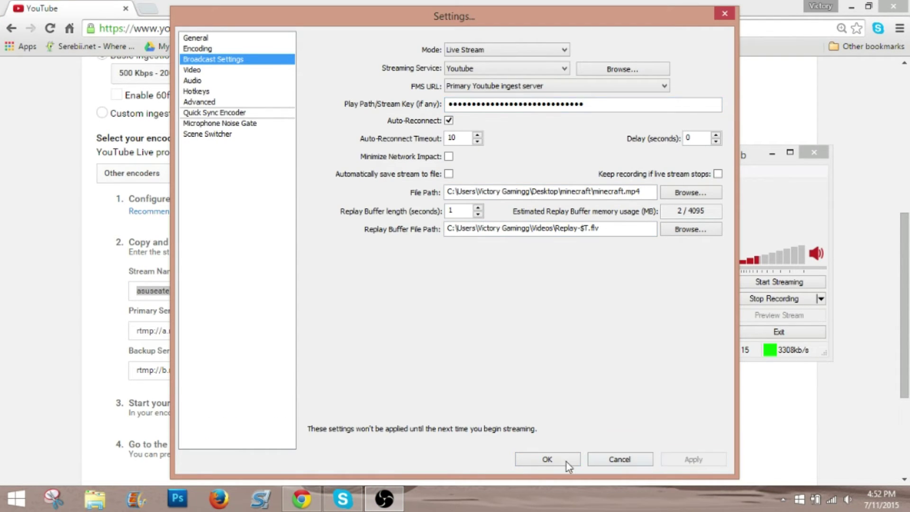
Review the Audio, General, Encoding, Hotkey and Video settings pages, then close Settings.
click(192, 80)
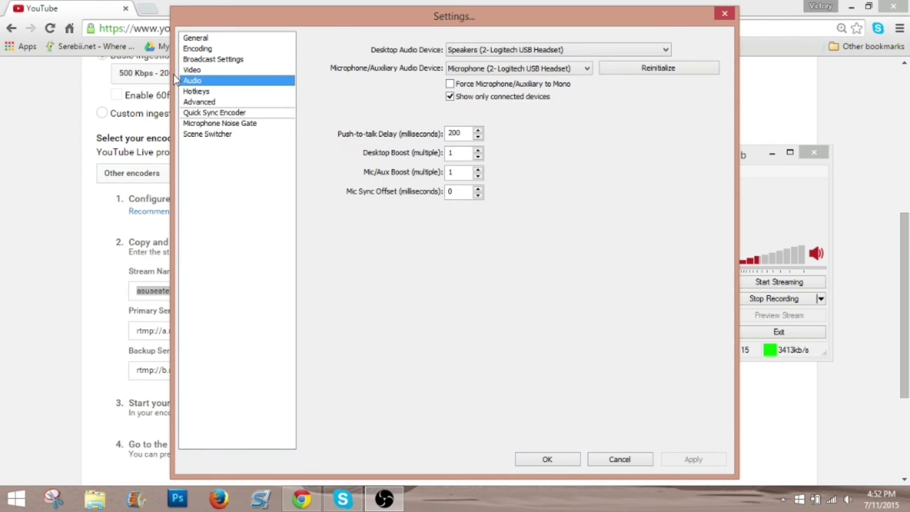
click(209, 37)
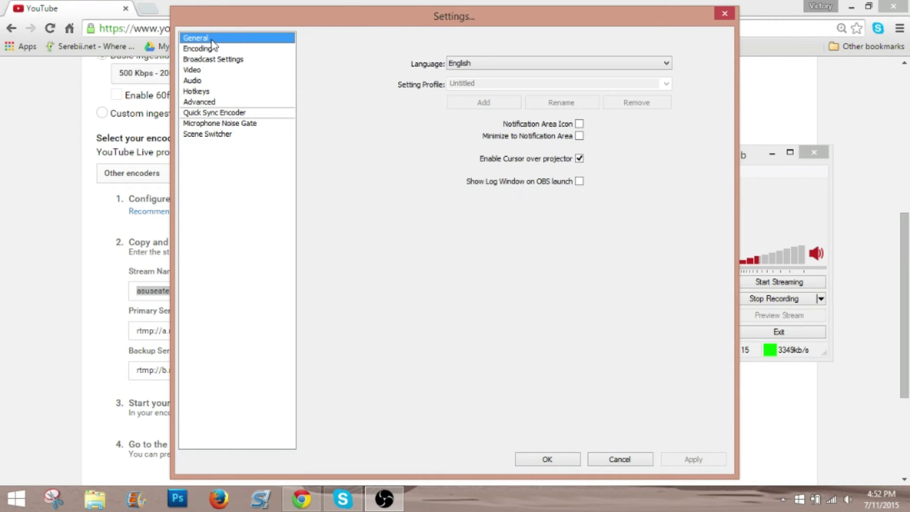
click(210, 49)
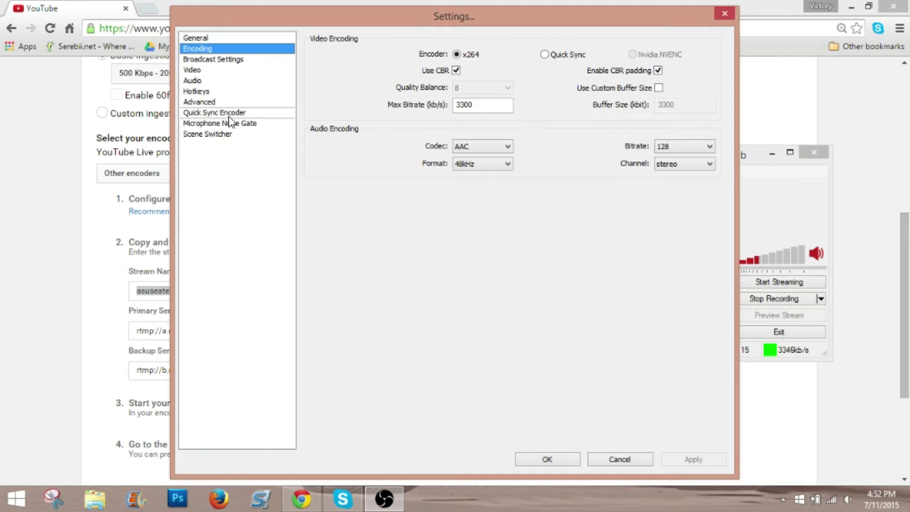
click(195, 81)
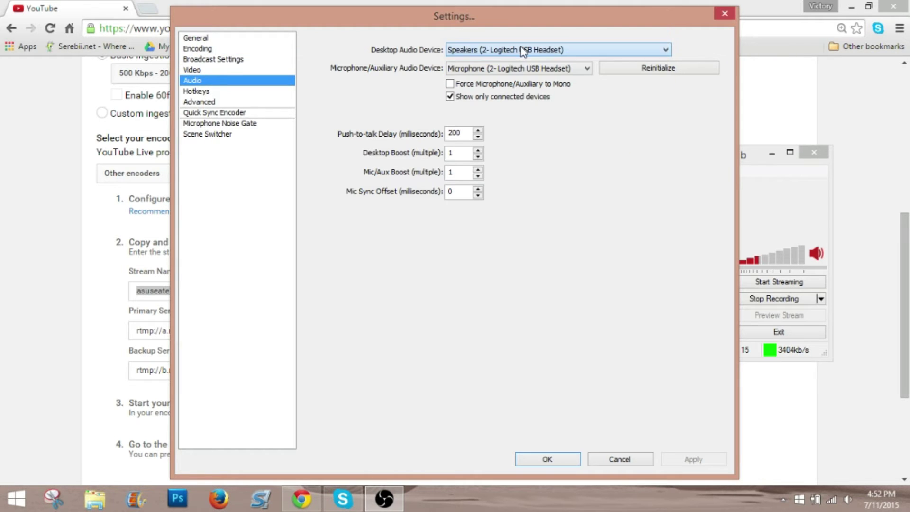
click(194, 92)
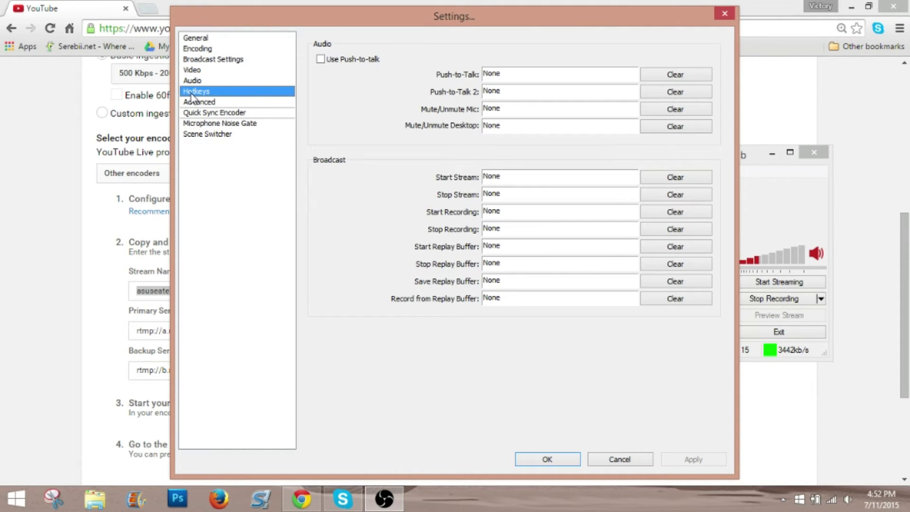
click(199, 71)
click(203, 83)
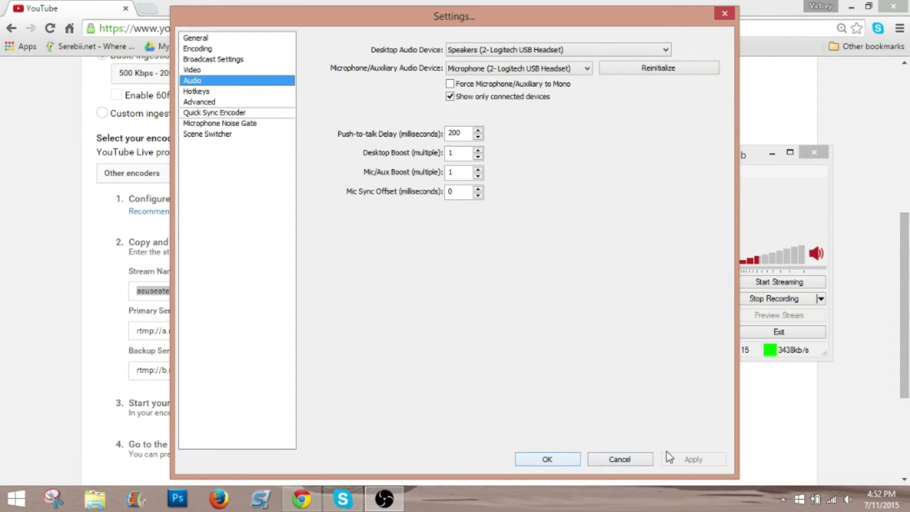
click(568, 461)
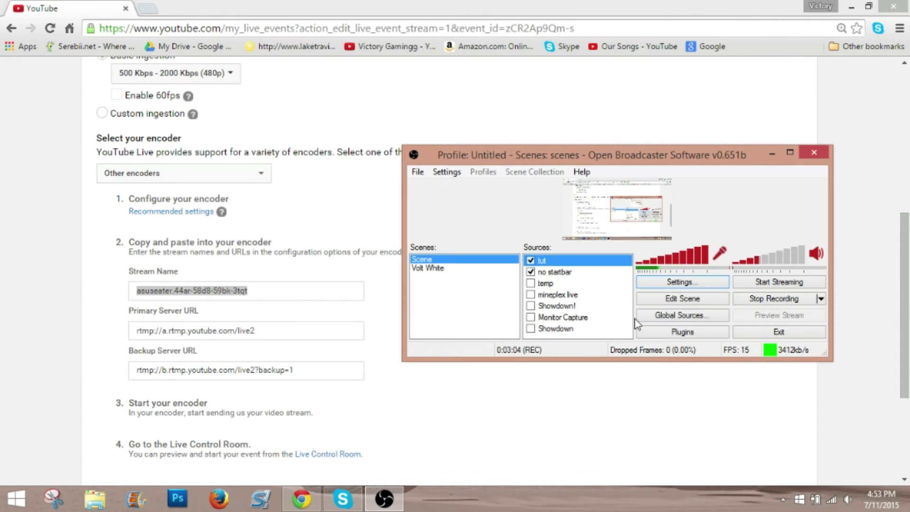
Open the Live Control Room for the 'tut' event in Chrome.
click(2, 304)
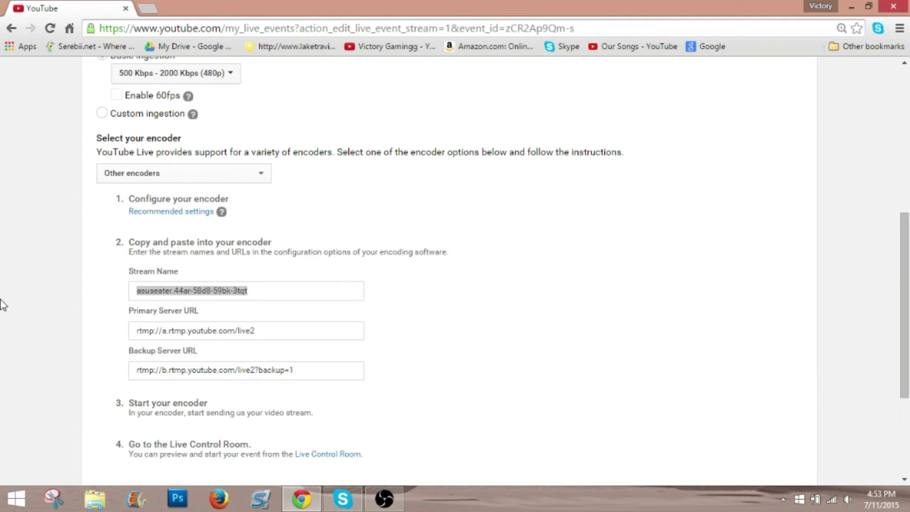
scroll(424, 327, down, 3)
scroll(425, 327, up, 6)
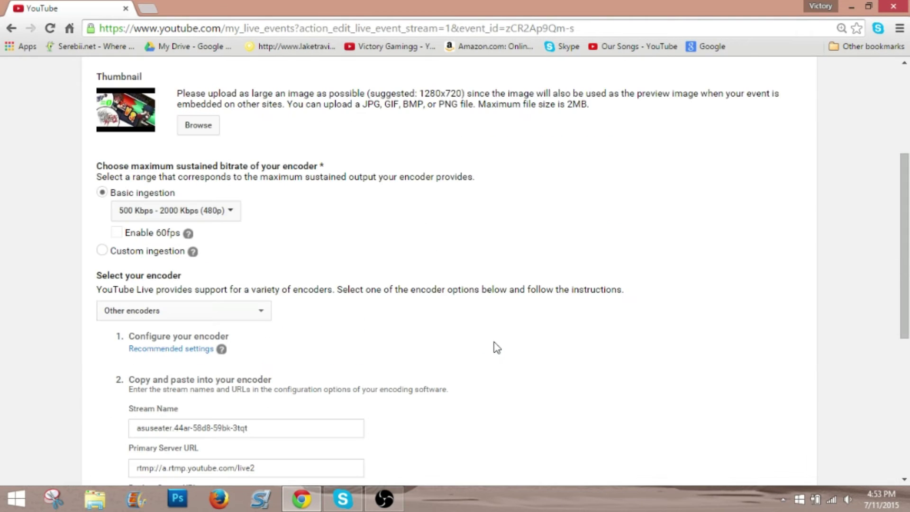
scroll(337, 311, up, 4)
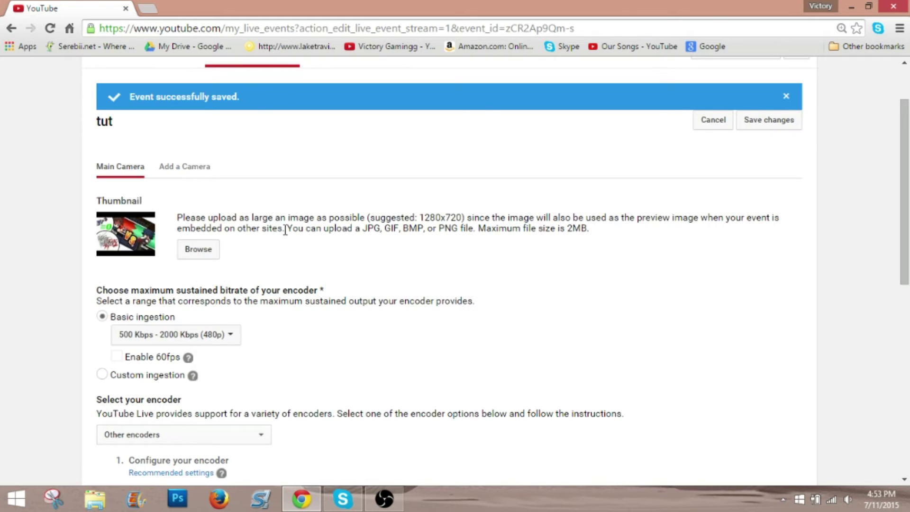
click(426, 129)
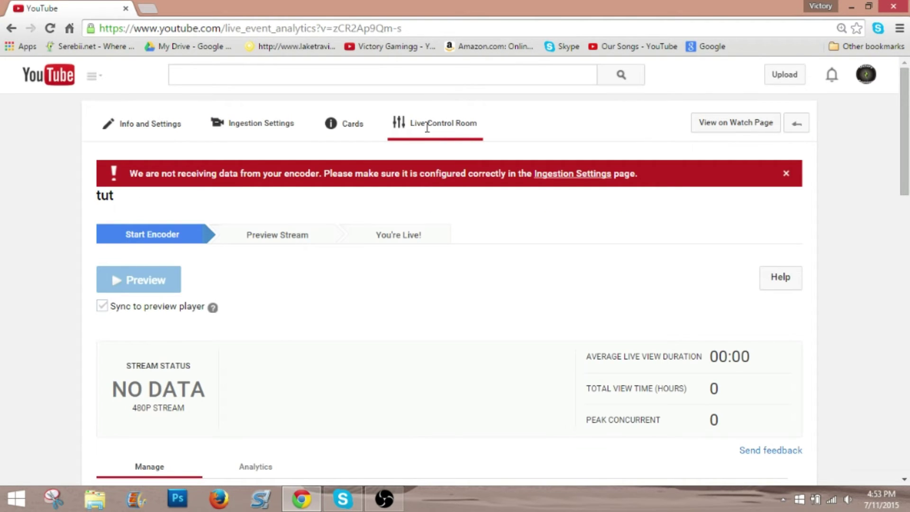
Start streaming from OBS and return to the control room page.
click(392, 500)
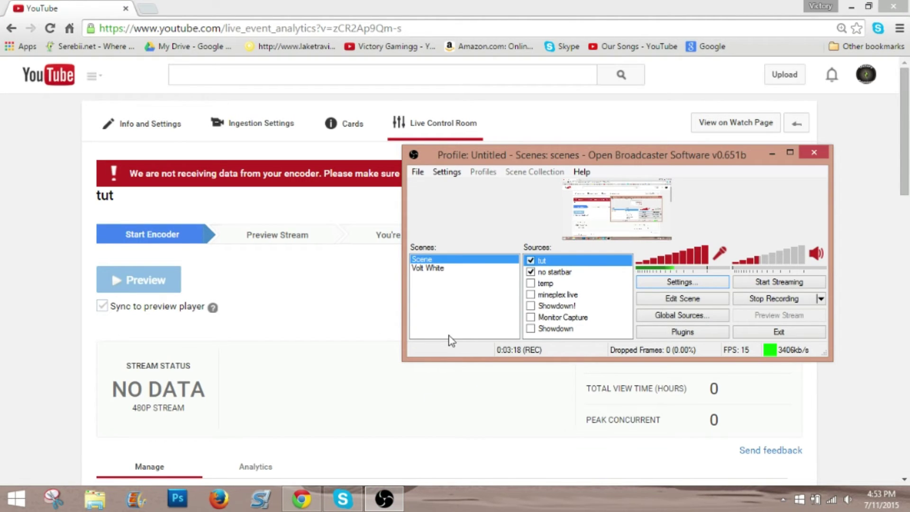
click(783, 285)
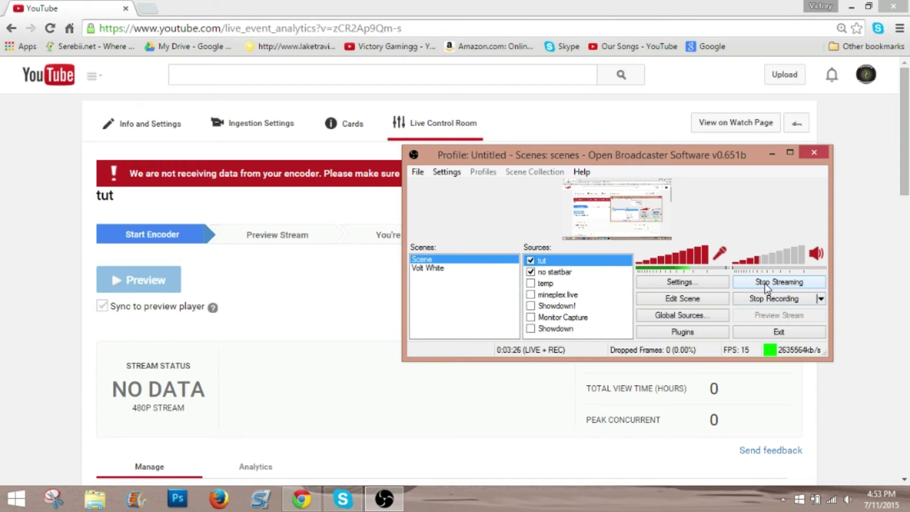
click(4, 241)
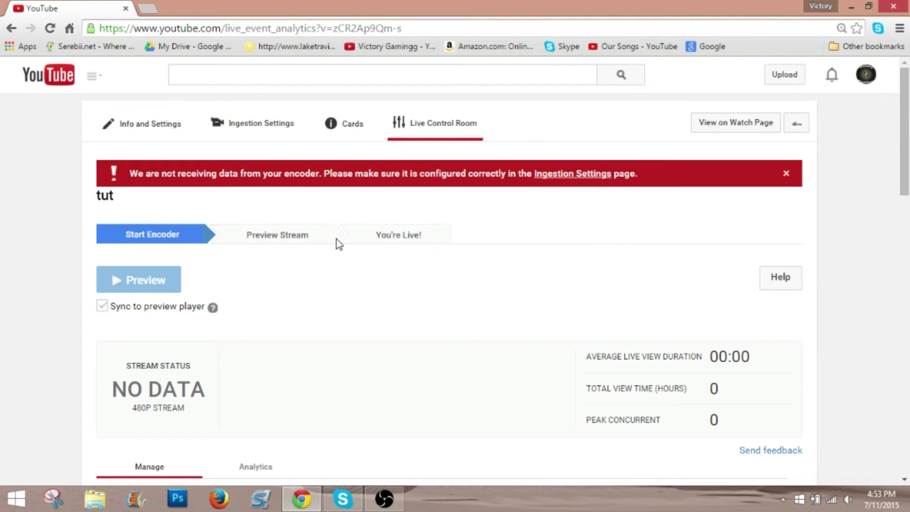
Reload the control room with F5 and play the incoming stream's preview.
key(F5)
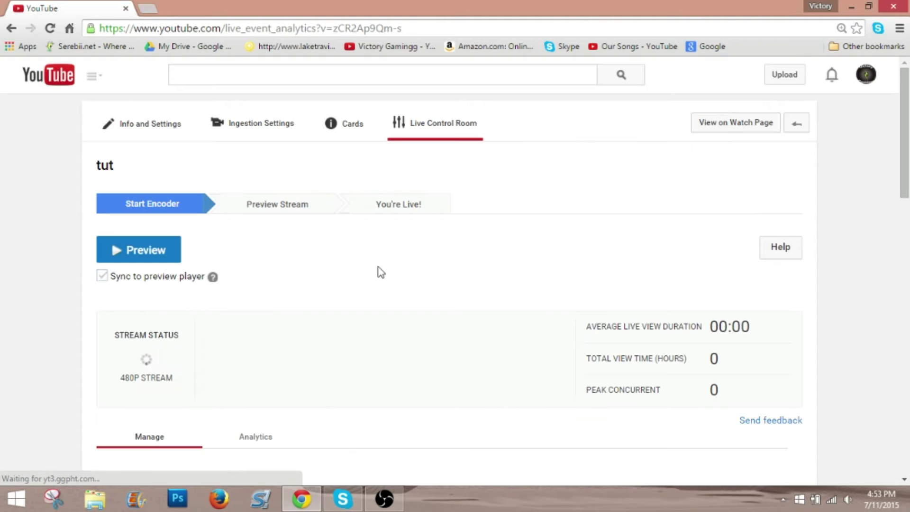
scroll(306, 253, down, 3)
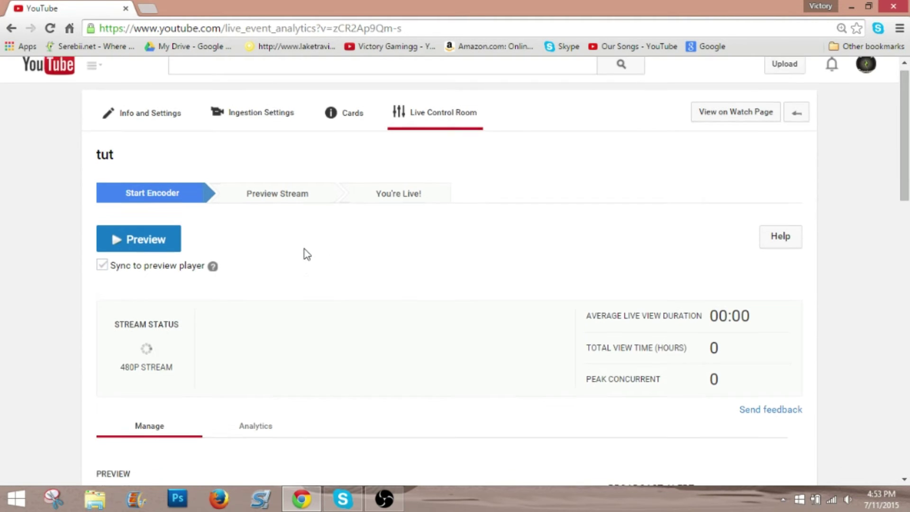
scroll(308, 255, down, 3)
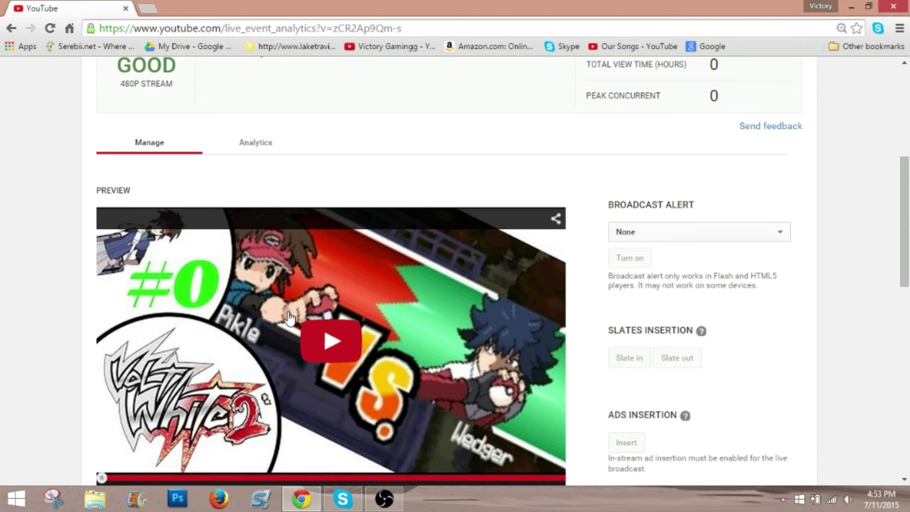
scroll(404, 382, down, 10)
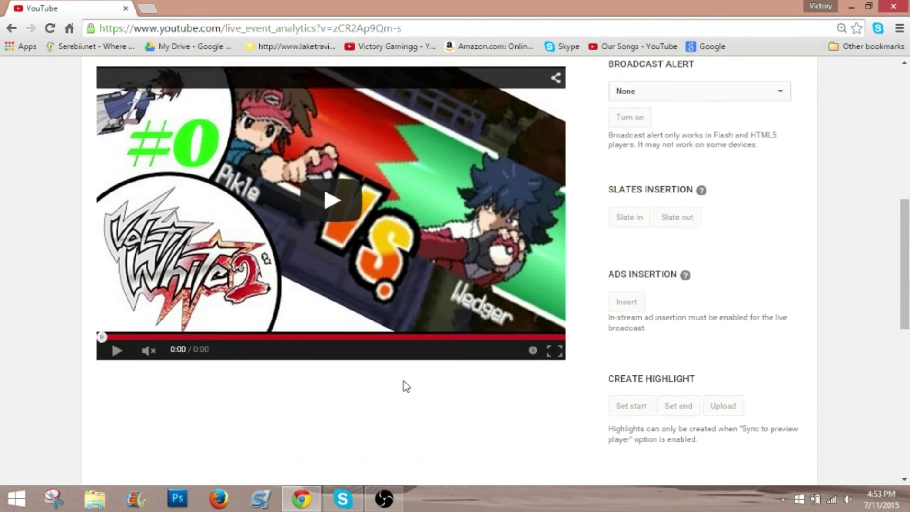
scroll(354, 369, up, 5)
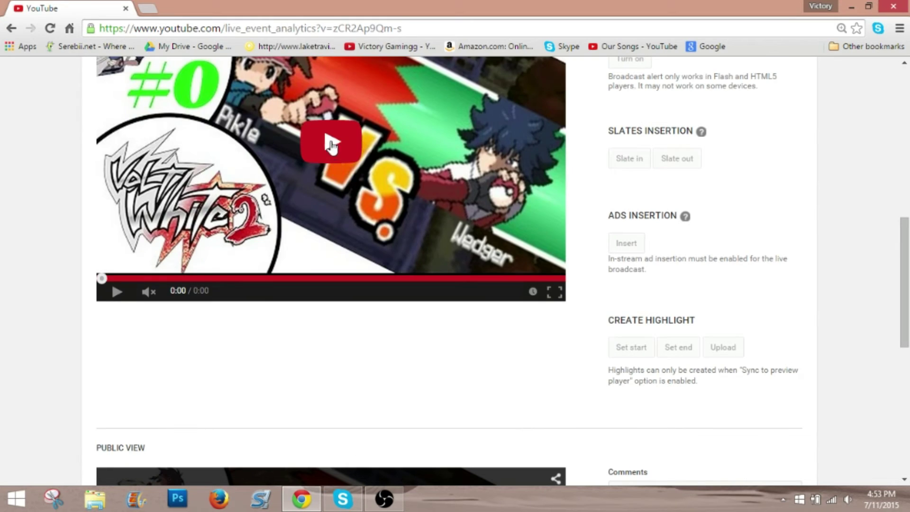
click(331, 142)
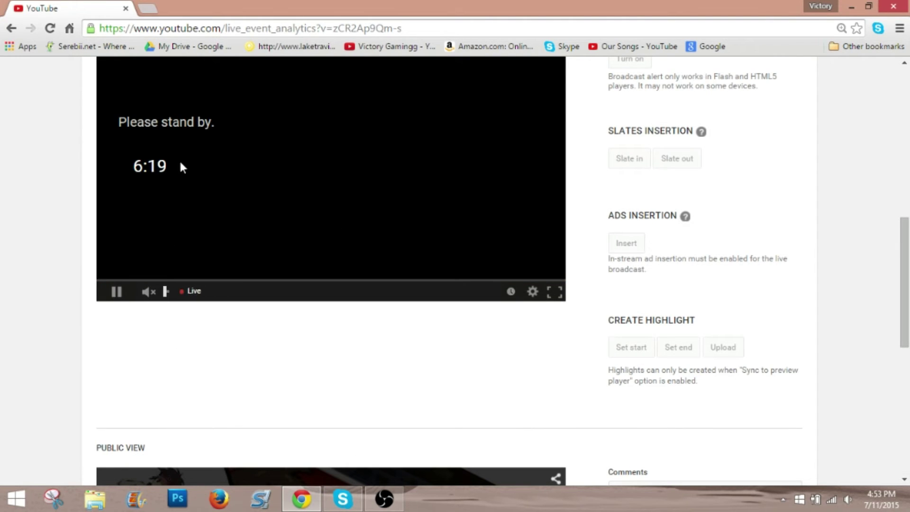
Scroll through the control room to confirm stream status GOOD at 480p with good health.
scroll(368, 332, down, 1)
scroll(364, 327, up, 4)
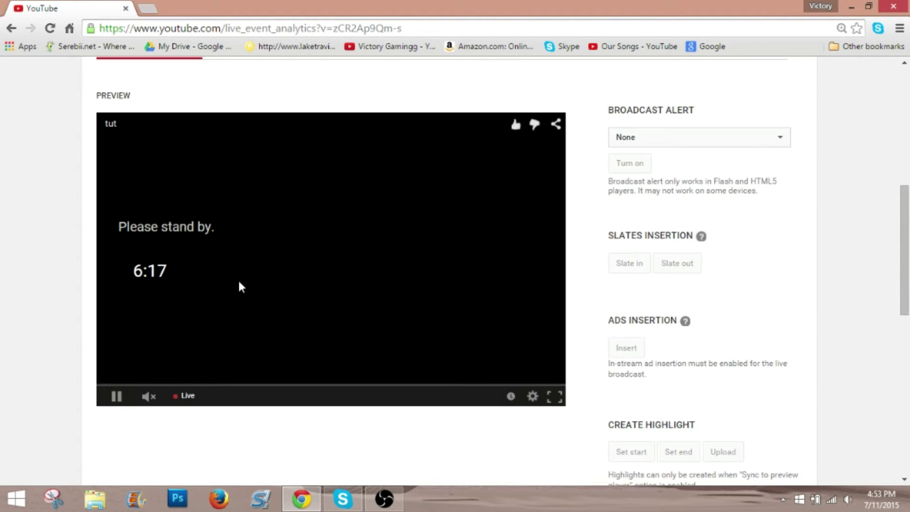
scroll(331, 361, down, 1)
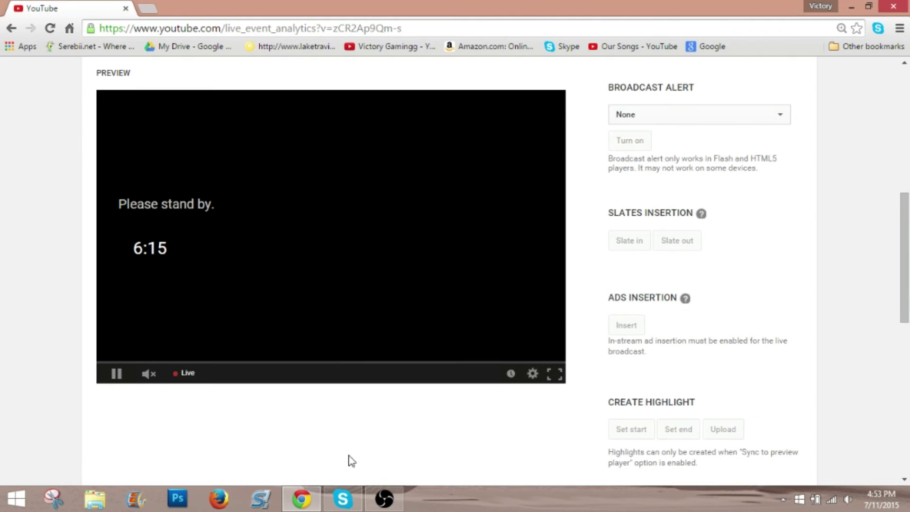
scroll(346, 463, down, 6)
scroll(310, 441, down, 2)
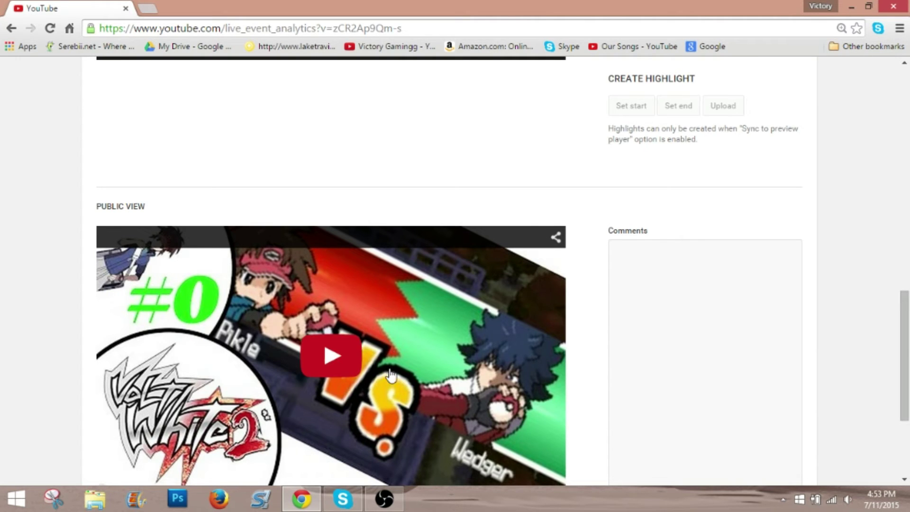
scroll(576, 384, up, 7)
scroll(576, 379, down, 6)
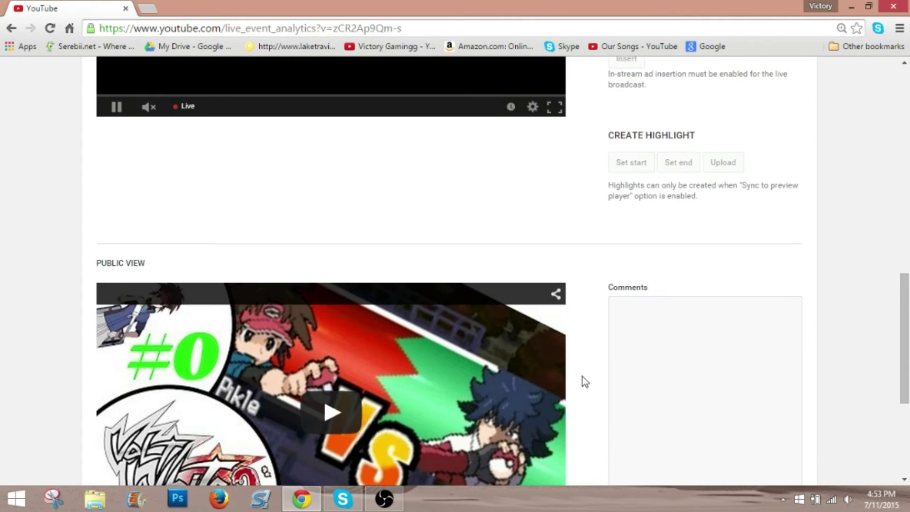
scroll(667, 397, up, 3)
scroll(667, 398, up, 6)
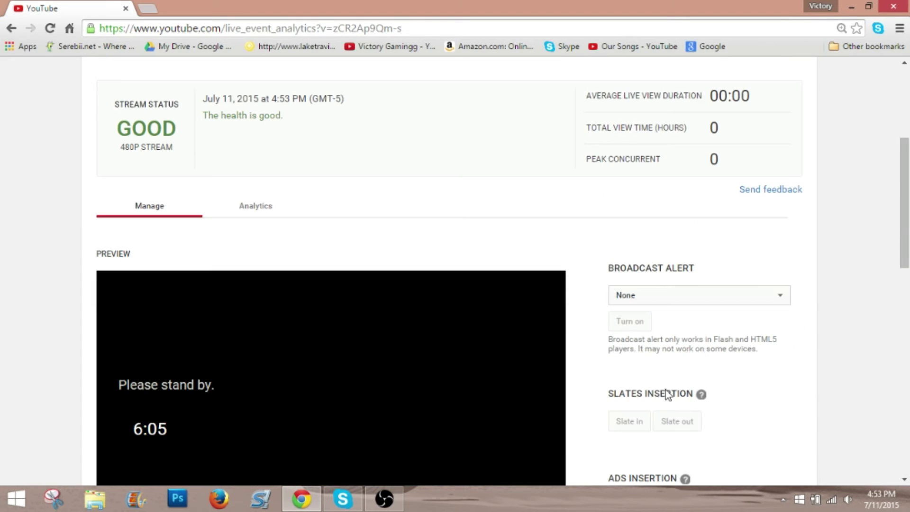
scroll(662, 392, up, 5)
scroll(308, 403, down, 6)
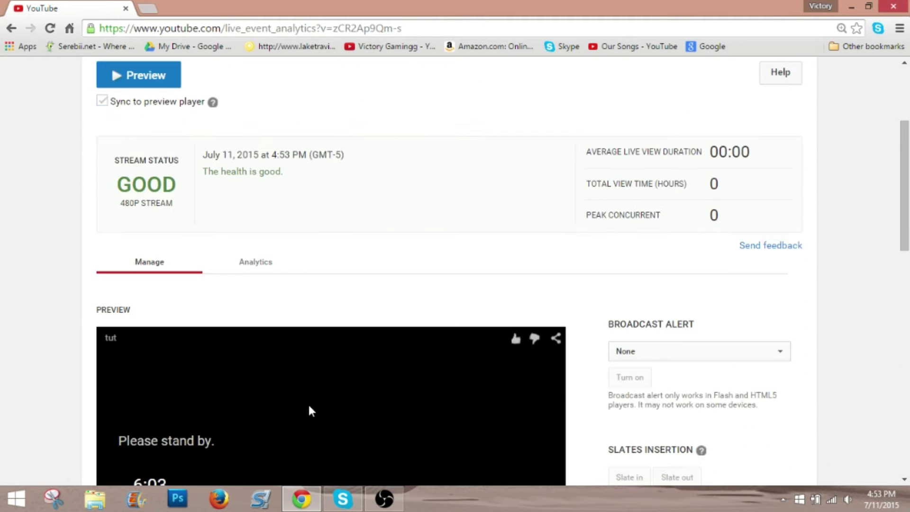
scroll(146, 371, down, 1)
scroll(178, 400, down, 6)
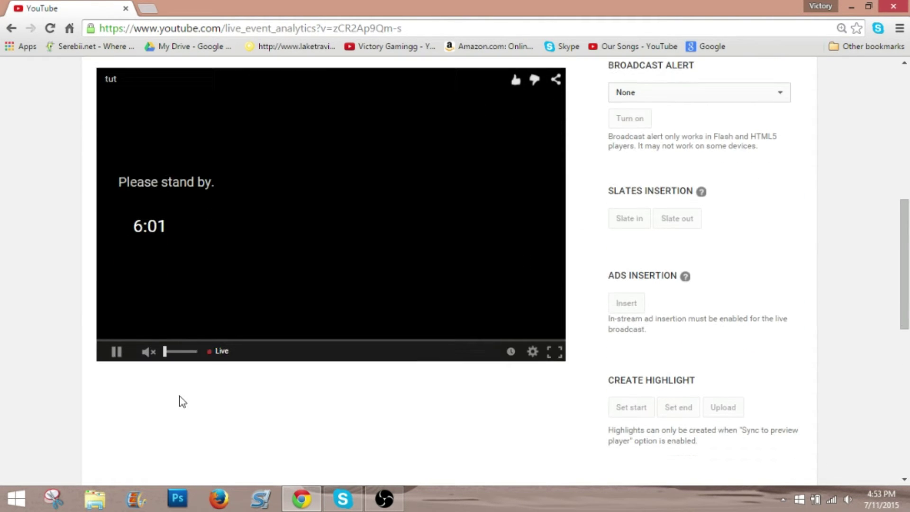
scroll(186, 397, down, 3)
scroll(185, 393, up, 18)
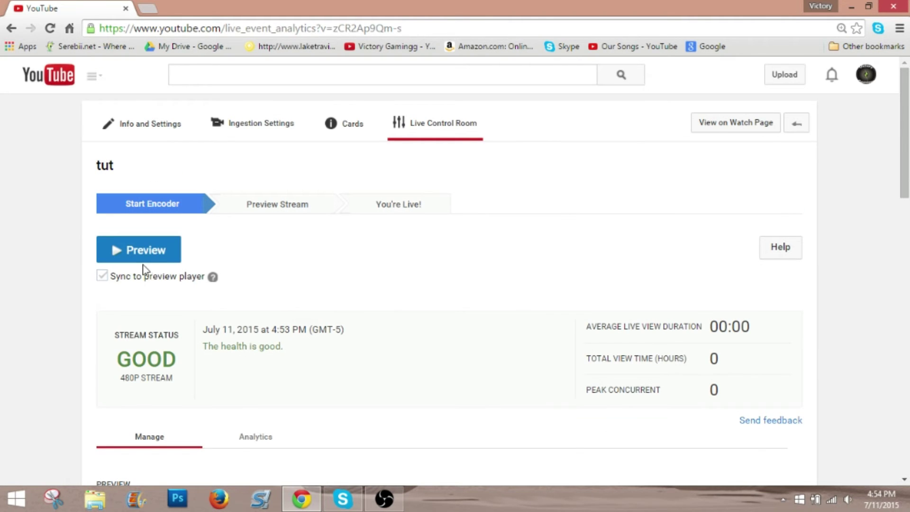
Request a preview of the tut live event and confirm it with OK.
click(164, 256)
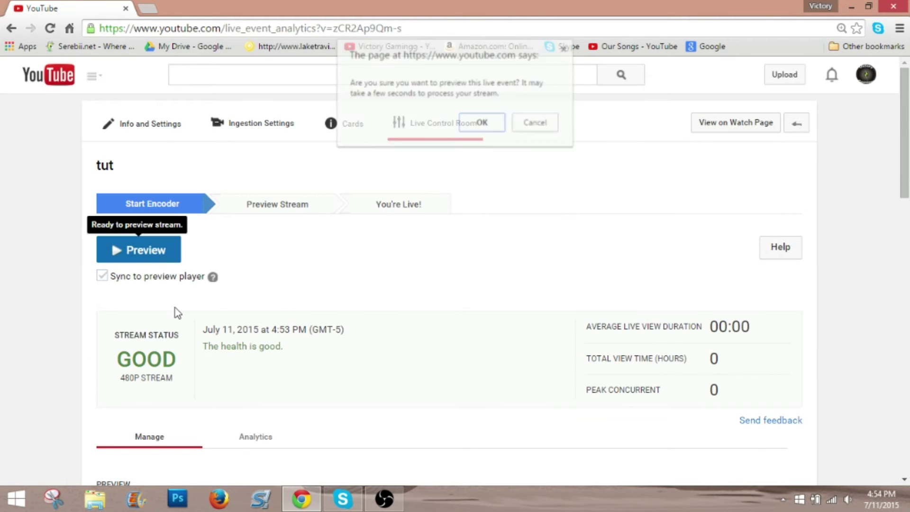
click(483, 124)
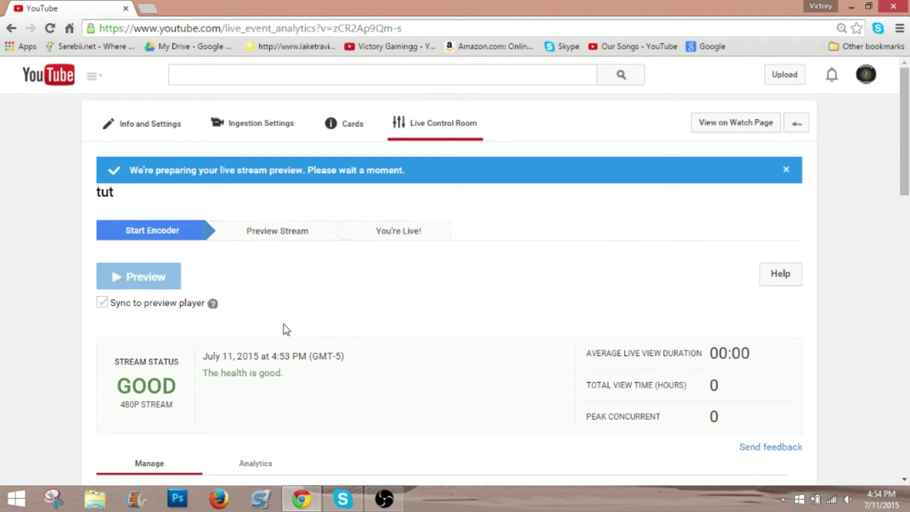
scroll(283, 324, down, 4)
scroll(283, 324, up, 3)
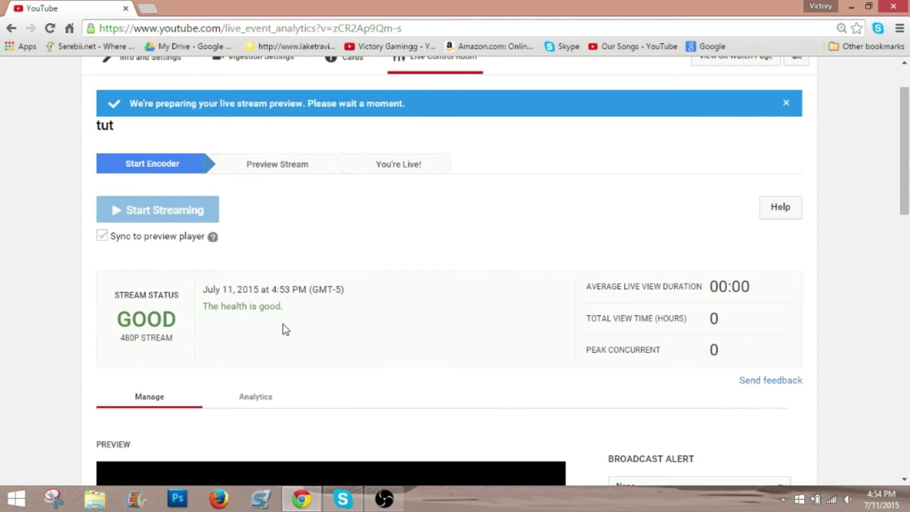
scroll(284, 328, down, 4)
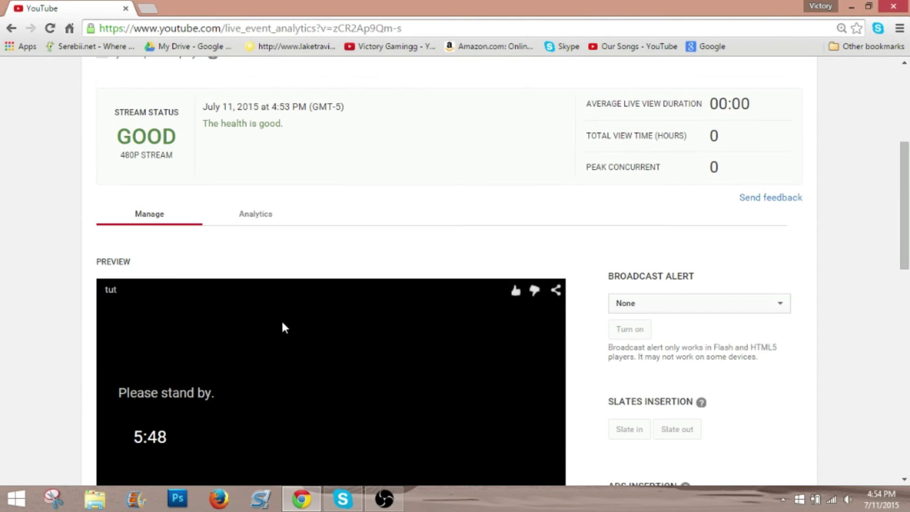
Once the preview is prepared, open the tut event's Ingestion Settings page.
scroll(284, 327, up, 3)
scroll(285, 327, up, 2)
scroll(284, 327, down, 15)
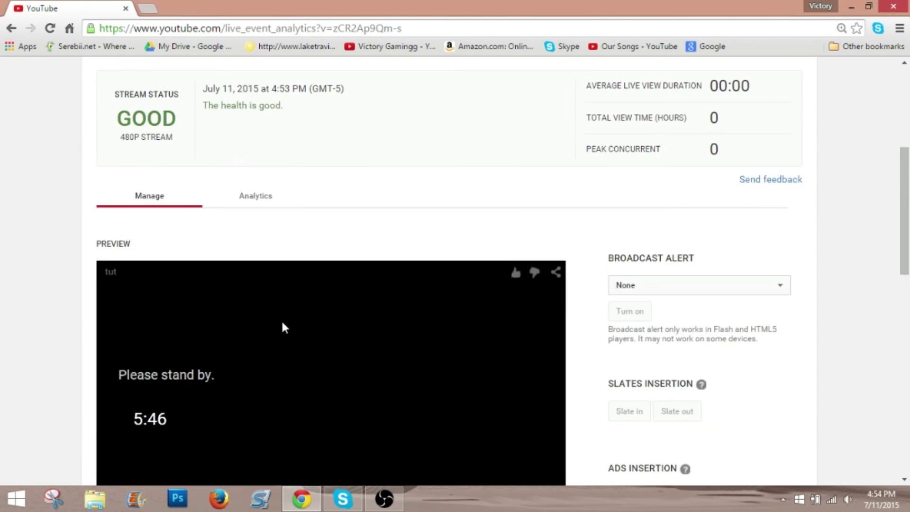
scroll(260, 118, up, 15)
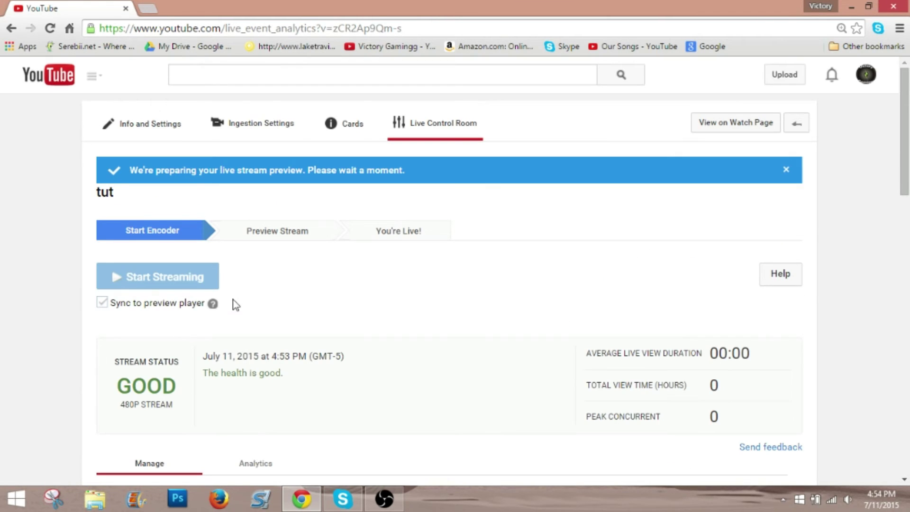
click(264, 133)
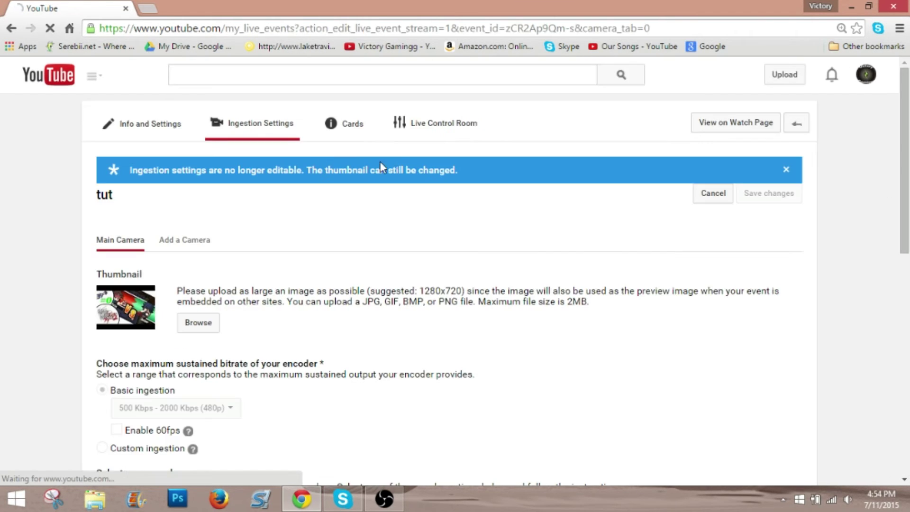
Go back to the tut Live Control Room and scroll to the Preview player.
click(427, 131)
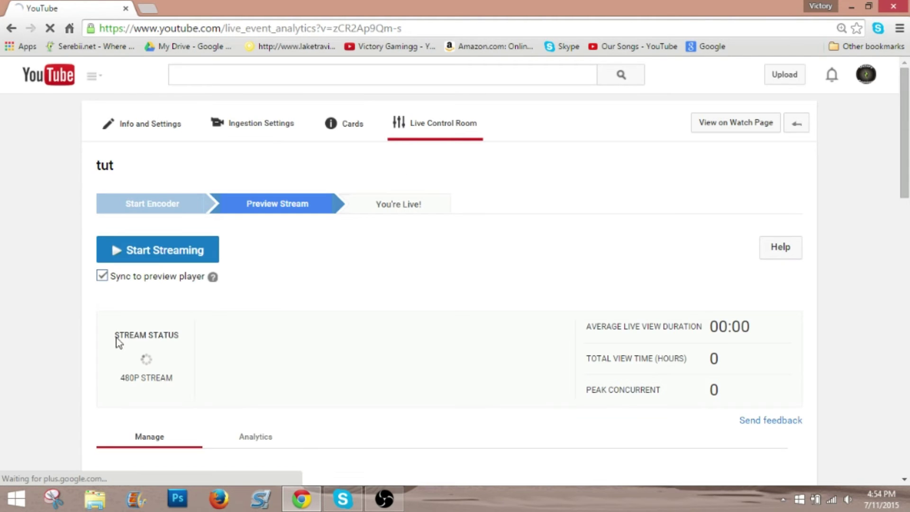
scroll(133, 316, down, 1)
scroll(143, 319, down, 2)
scroll(219, 313, up, 3)
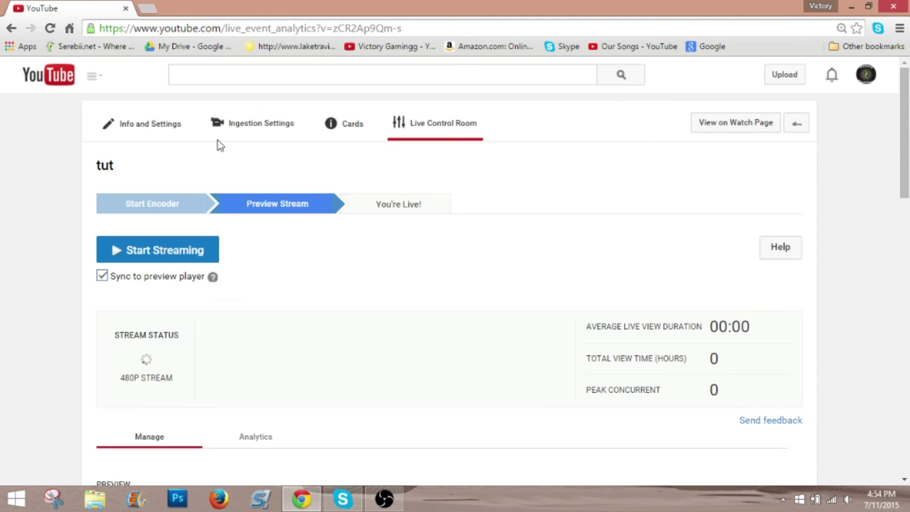
scroll(409, 367, down, 10)
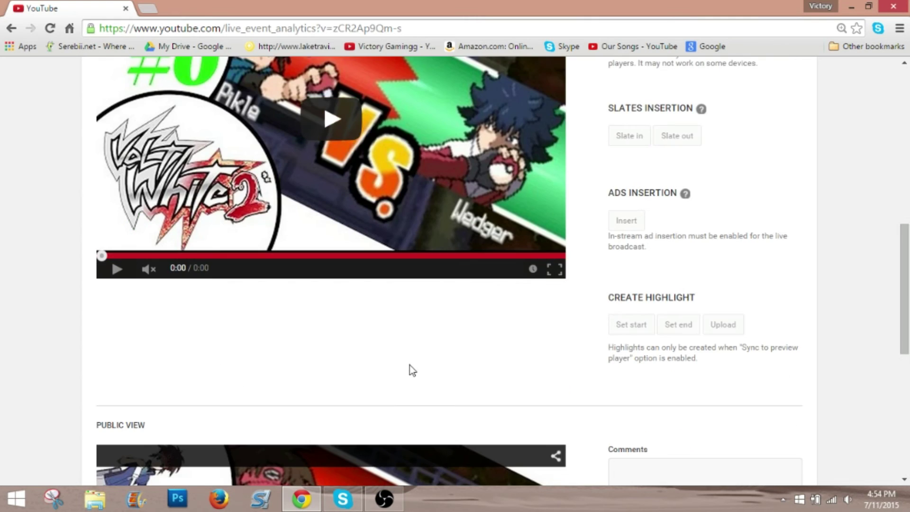
scroll(410, 370, down, 4)
scroll(406, 372, up, 11)
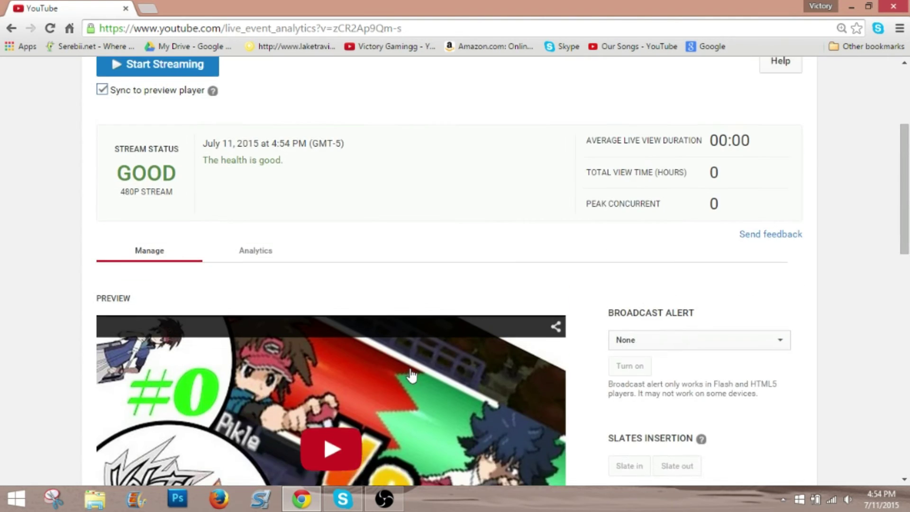
scroll(332, 332, up, 1)
scroll(181, 133, up, 4)
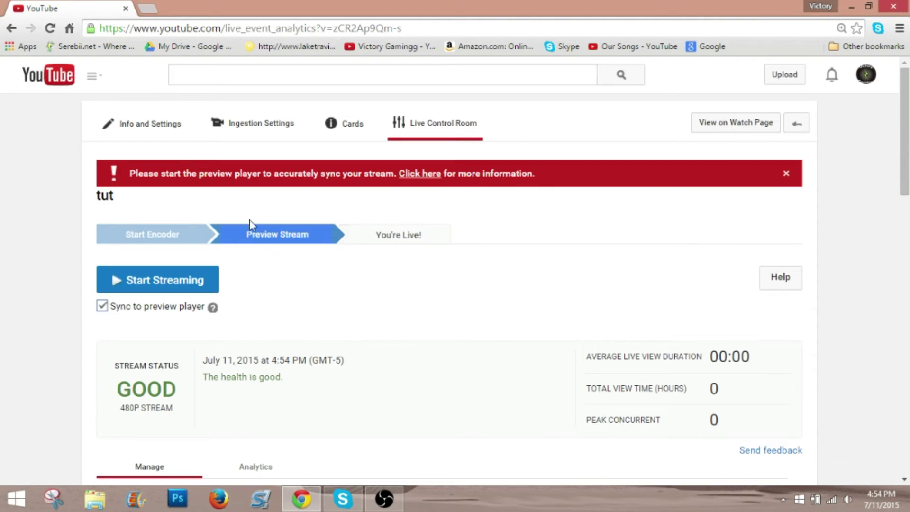
Check the incoming stream playing in the Preview and Public View players.
scroll(326, 431, down, 3)
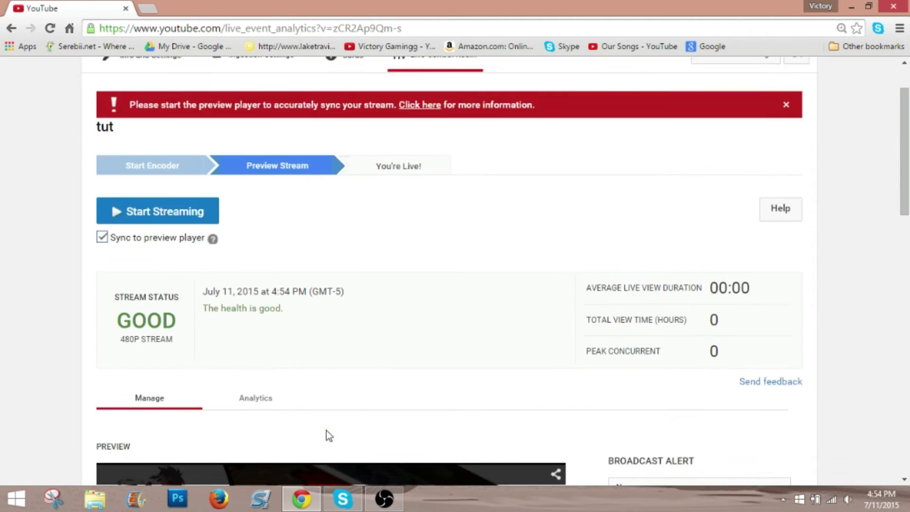
scroll(168, 361, down, 2)
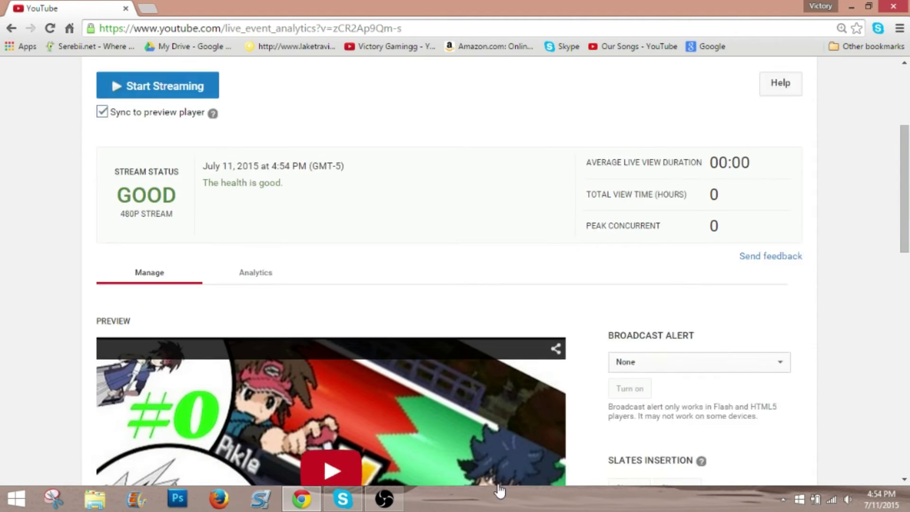
scroll(404, 408, down, 4)
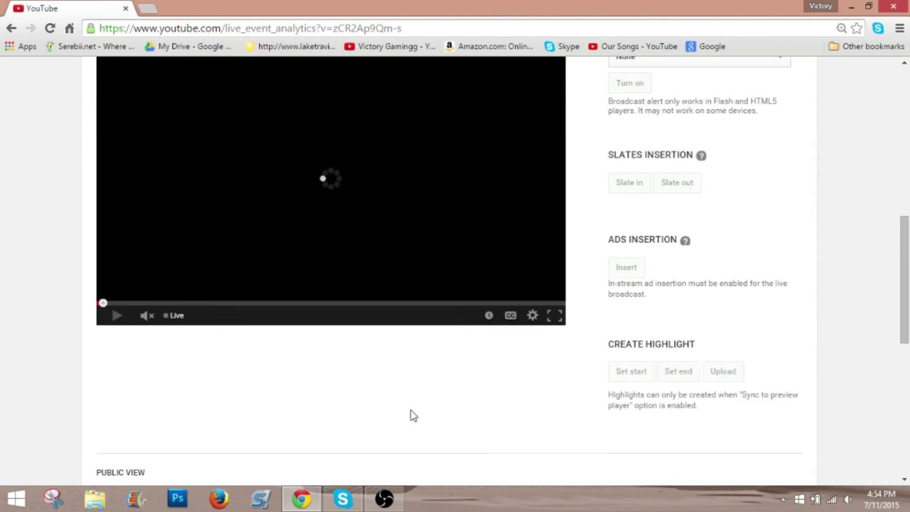
scroll(228, 214, up, 1)
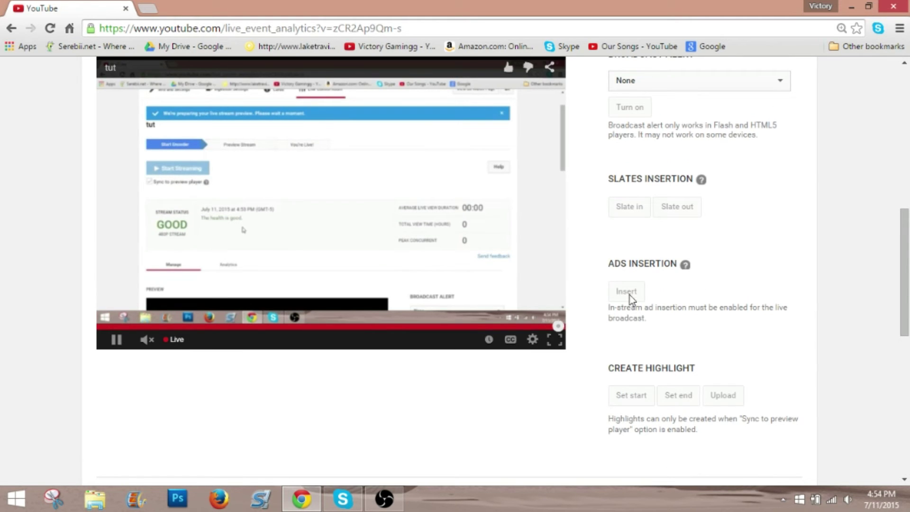
scroll(265, 427, down, 2)
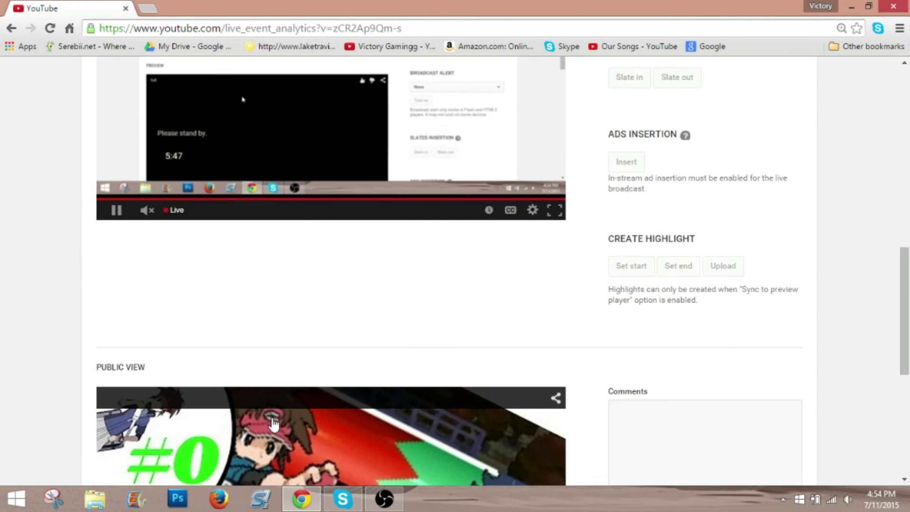
scroll(323, 462, down, 3)
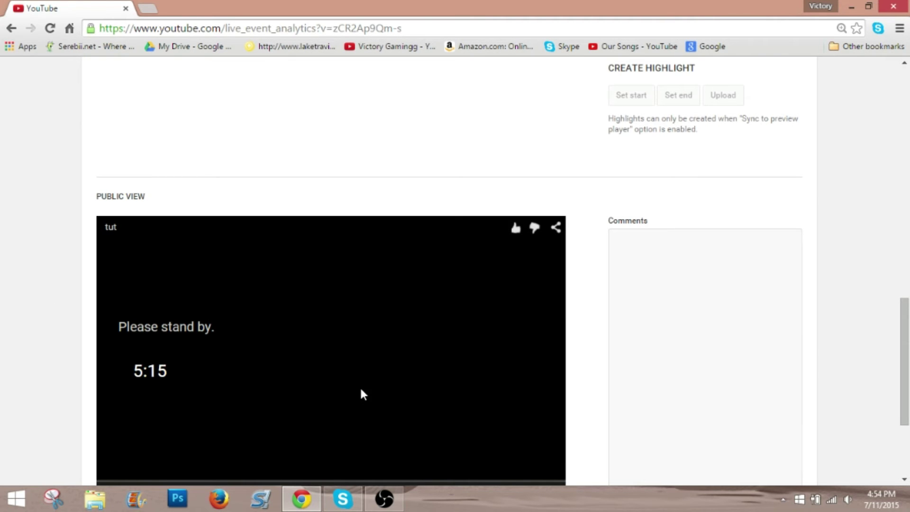
scroll(360, 386, up, 5)
scroll(360, 386, up, 8)
Start streaming the tut event, confirm with OK, and scroll to the Public View player.
click(197, 283)
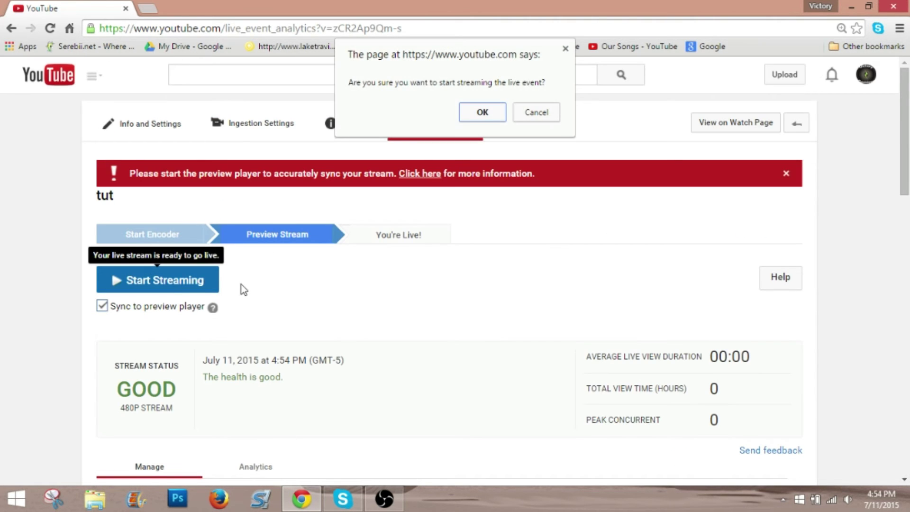
click(476, 117)
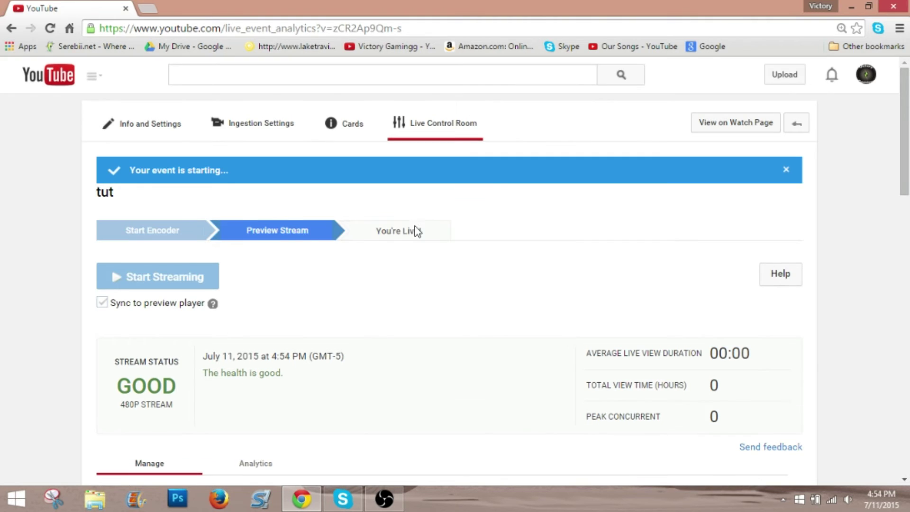
scroll(372, 315, down, 3)
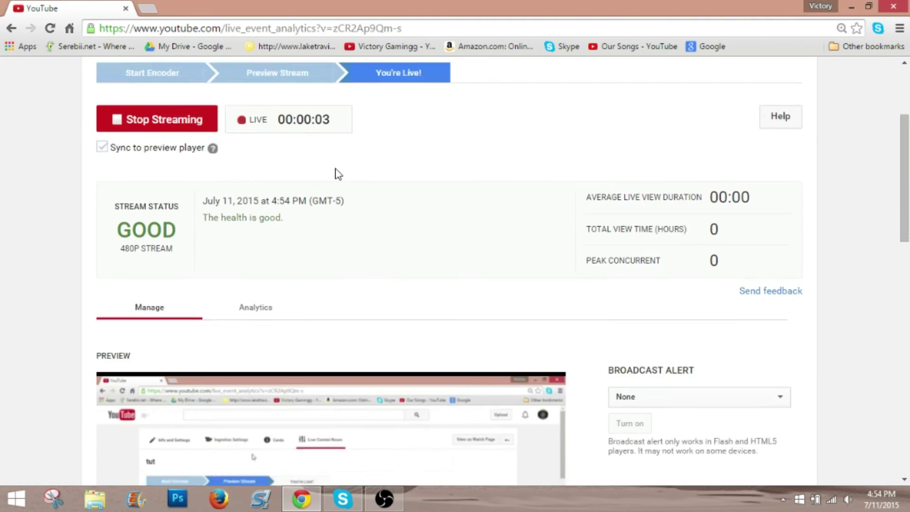
scroll(339, 174, down, 15)
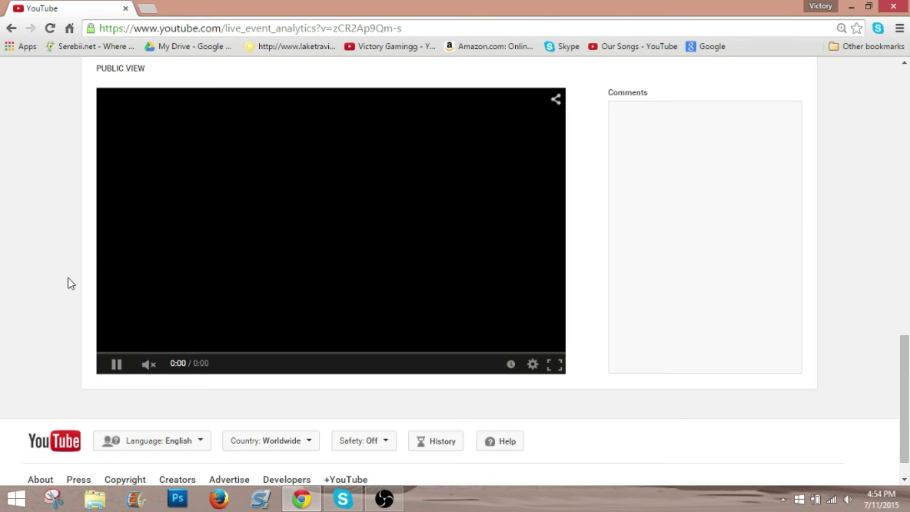
scroll(90, 241, down, 1)
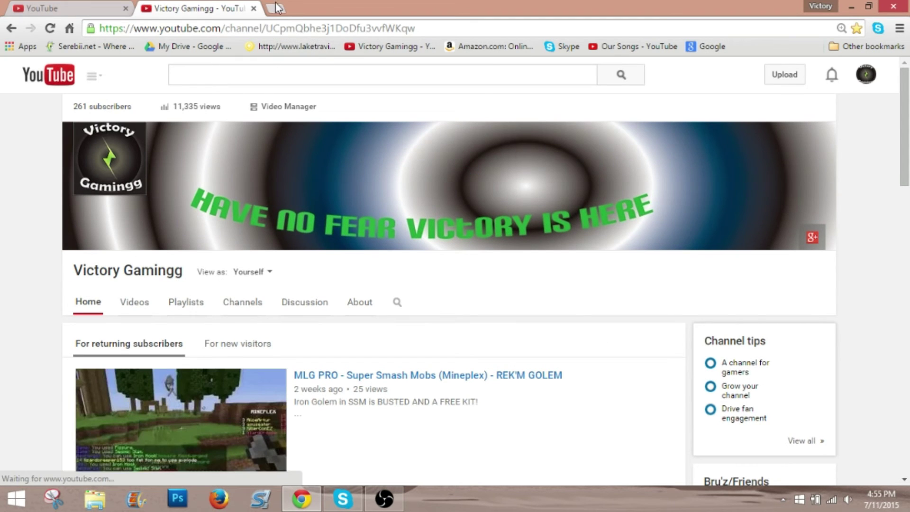
View the channel as the public and open the live tut broadcast.
scroll(279, 320, down, 5)
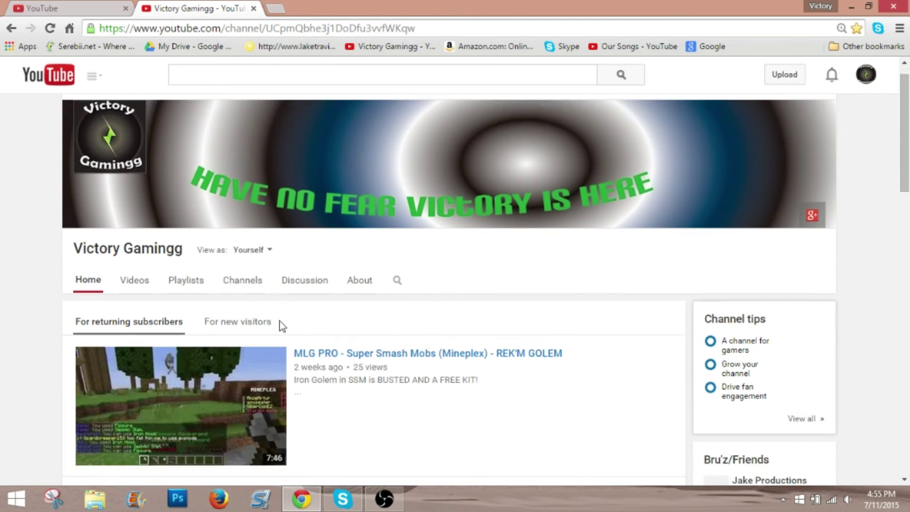
scroll(265, 325, up, 5)
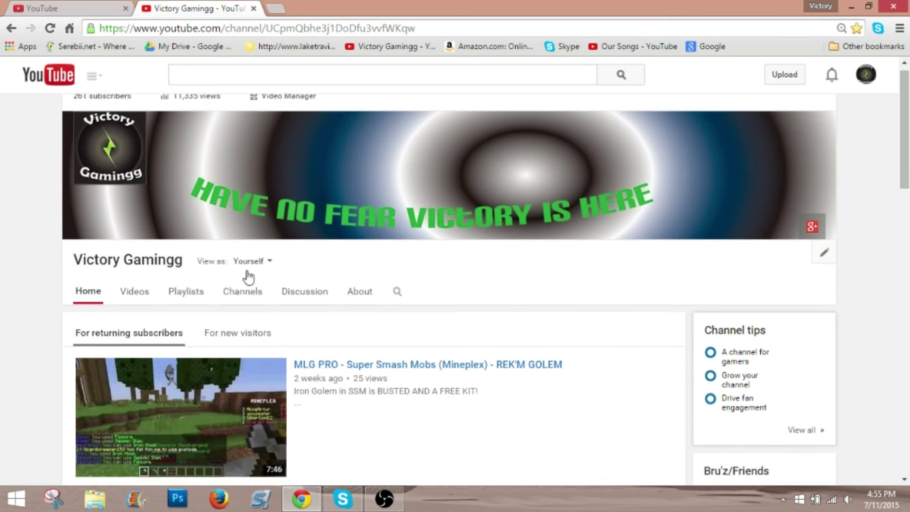
click(249, 272)
click(252, 304)
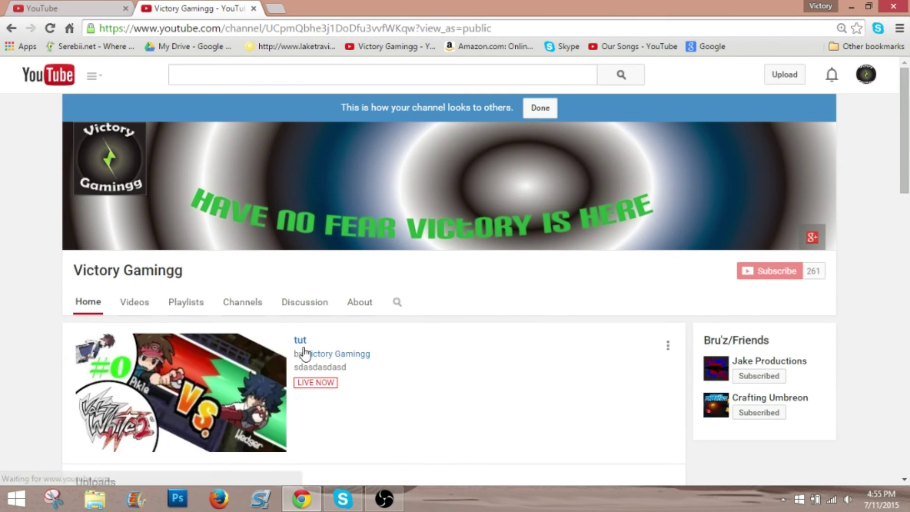
click(301, 342)
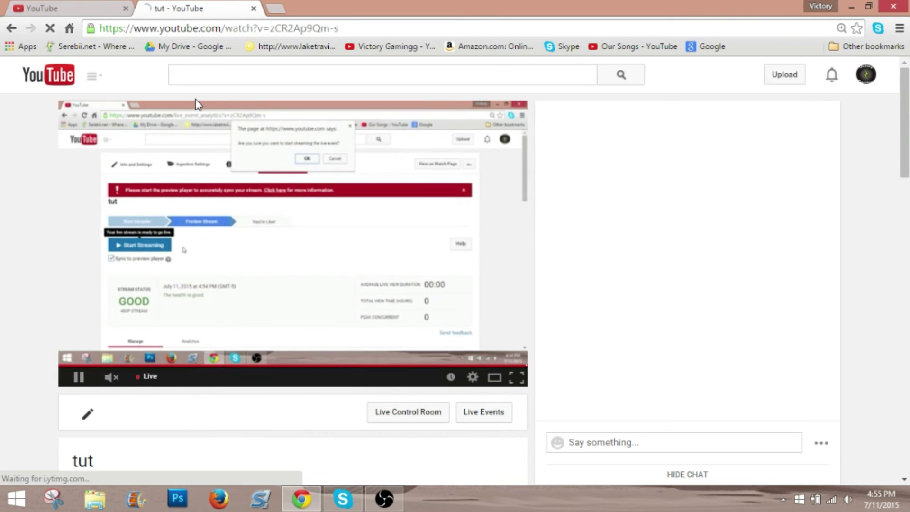
Return to the event page and load the Our Songs playlist in a new tab.
click(90, 10)
scroll(132, 61, up, 12)
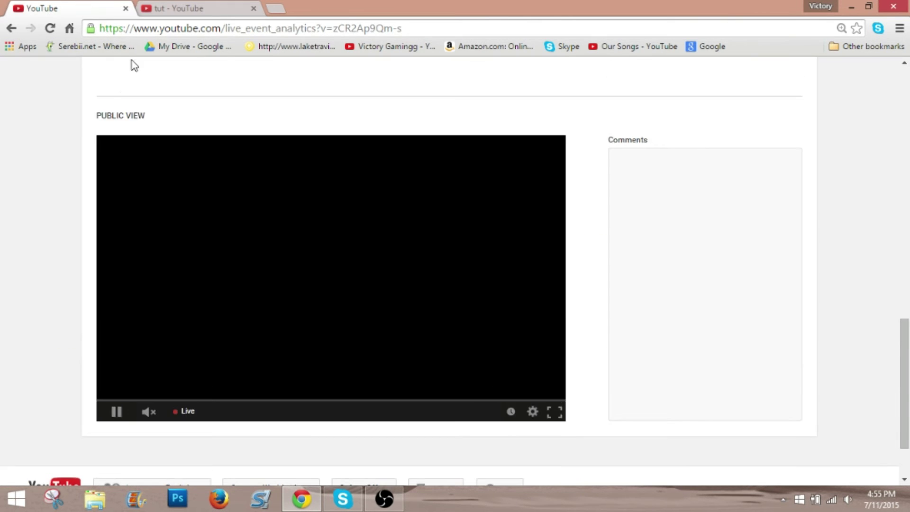
scroll(53, 154, down, 2)
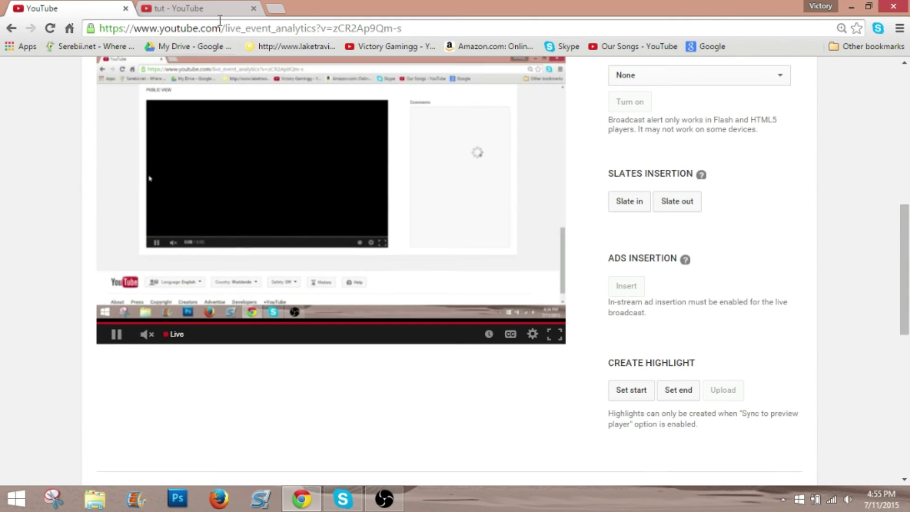
click(276, 9)
click(615, 47)
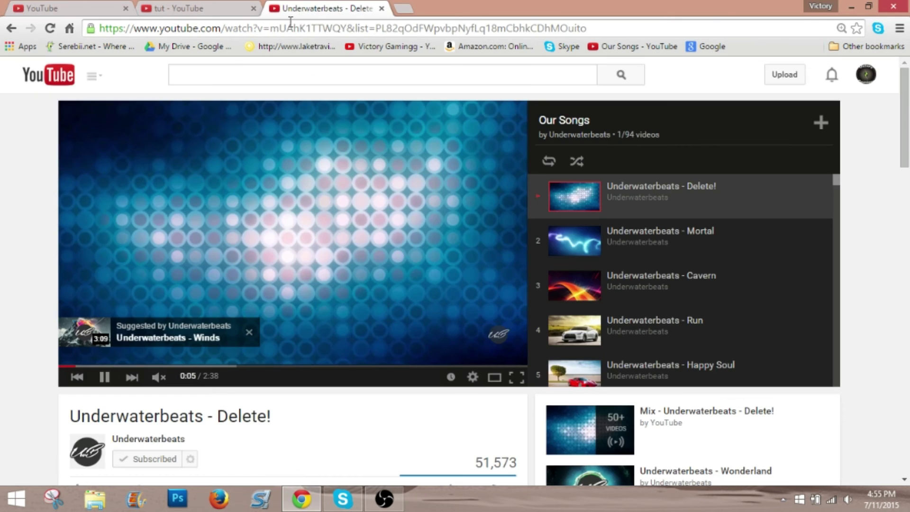
Switch to the tut broadcast, then reopen the event's Live Control Room.
click(228, 10)
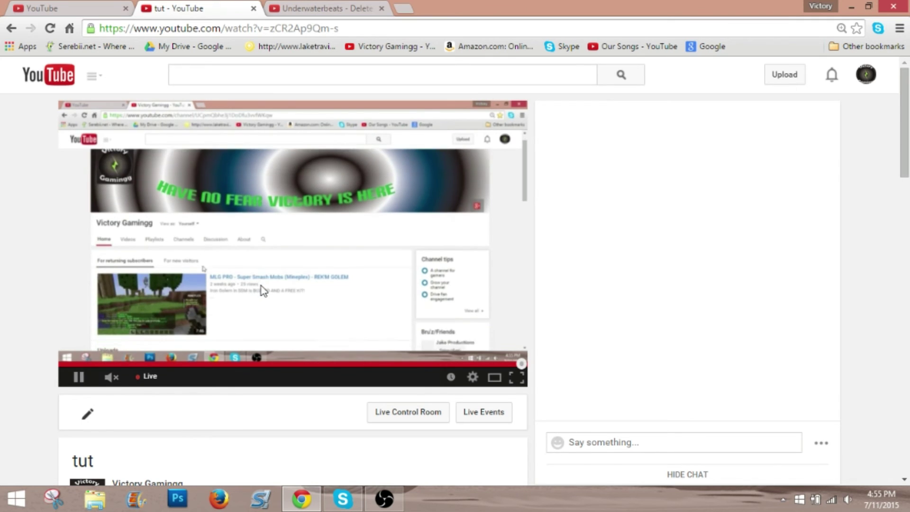
click(71, 8)
click(455, 119)
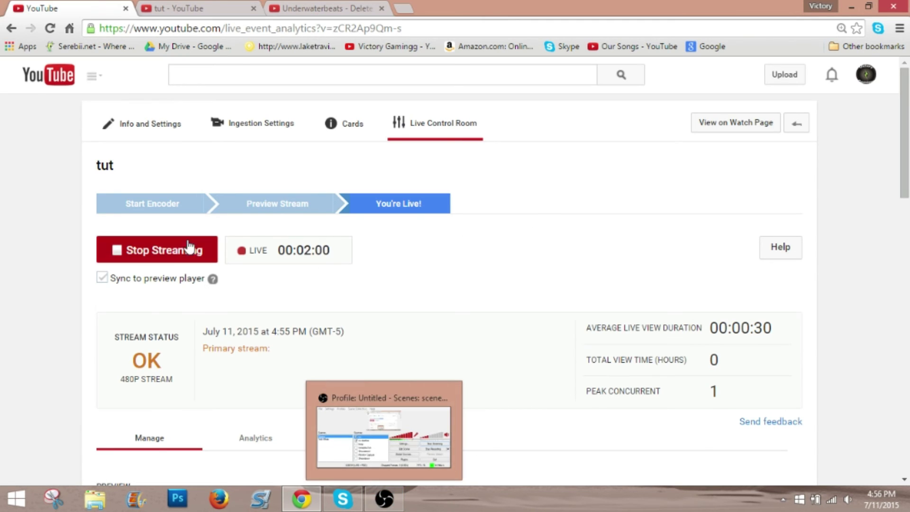
Stop streaming the tut event and confirm ending the broadcast with OK.
click(183, 258)
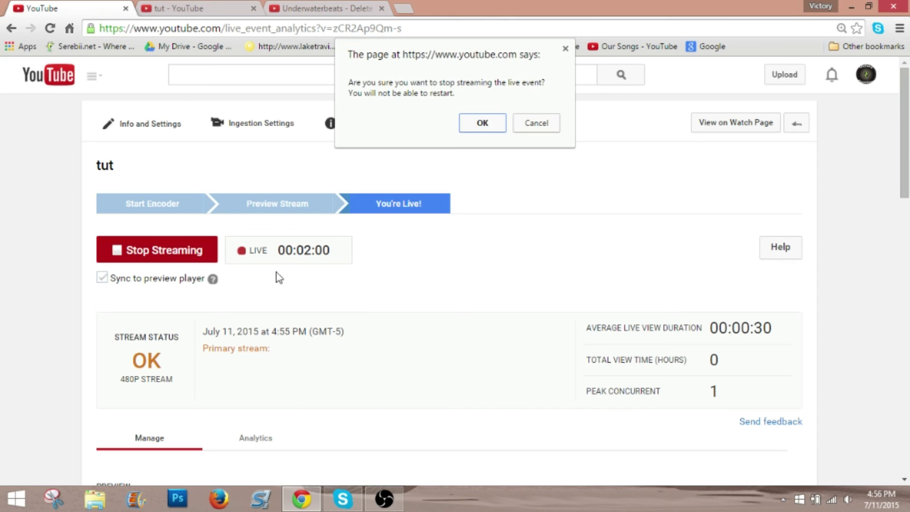
click(471, 132)
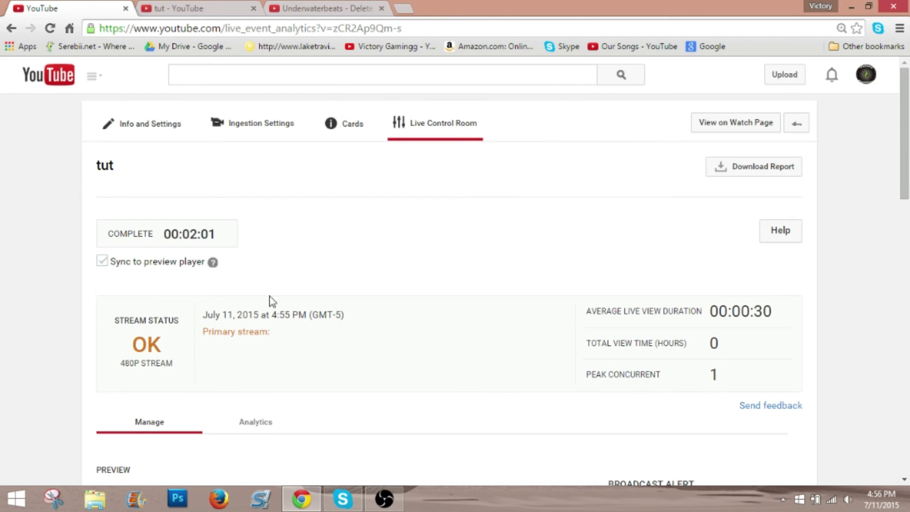
mouse_move(379, 502)
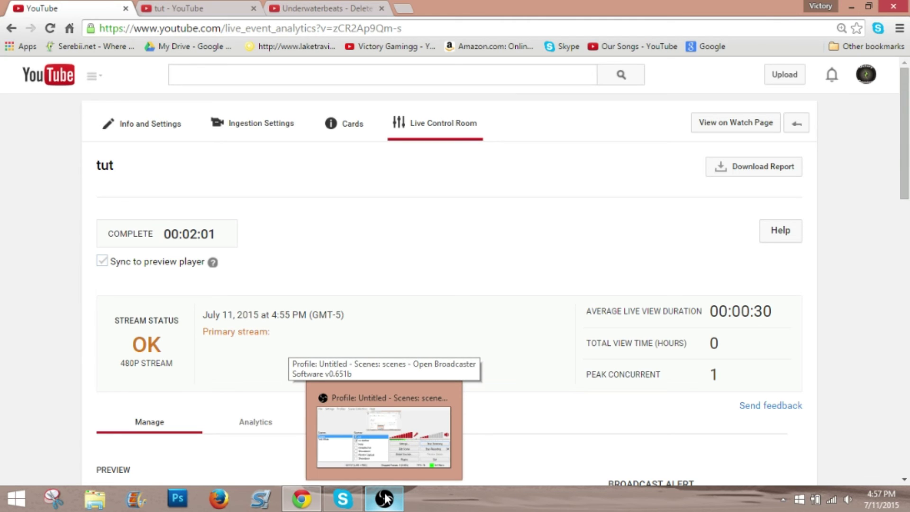
Bring up OBS and stop streaming while its recording keeps running.
click(385, 499)
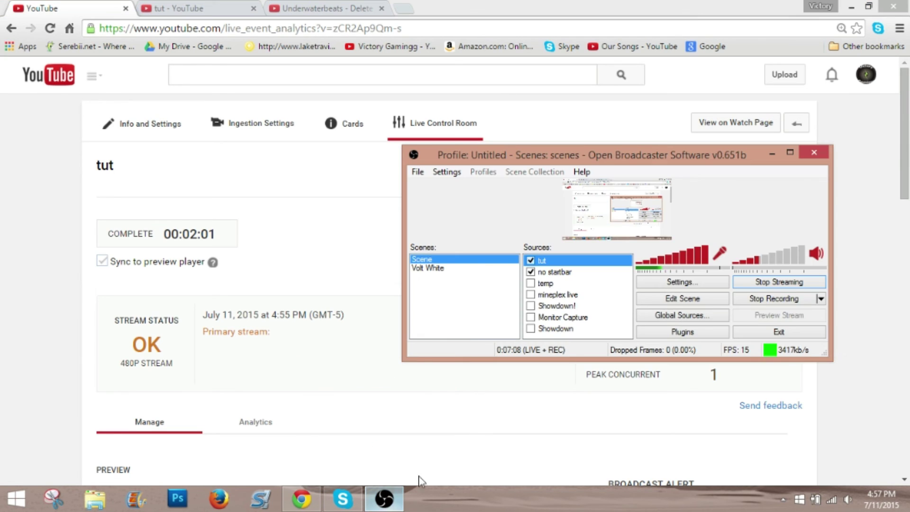
click(795, 289)
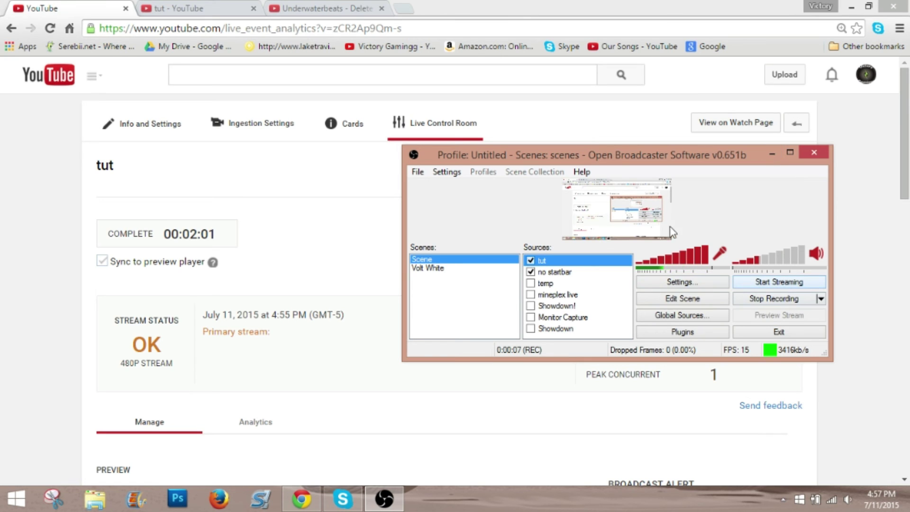
key(super+Down)
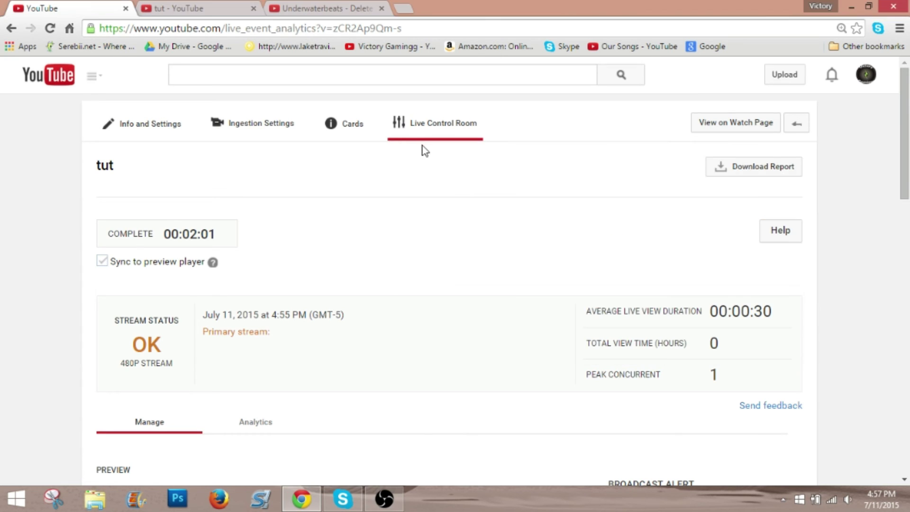
Restore OBS and drag its top and left edges to enlarge the window.
click(380, 495)
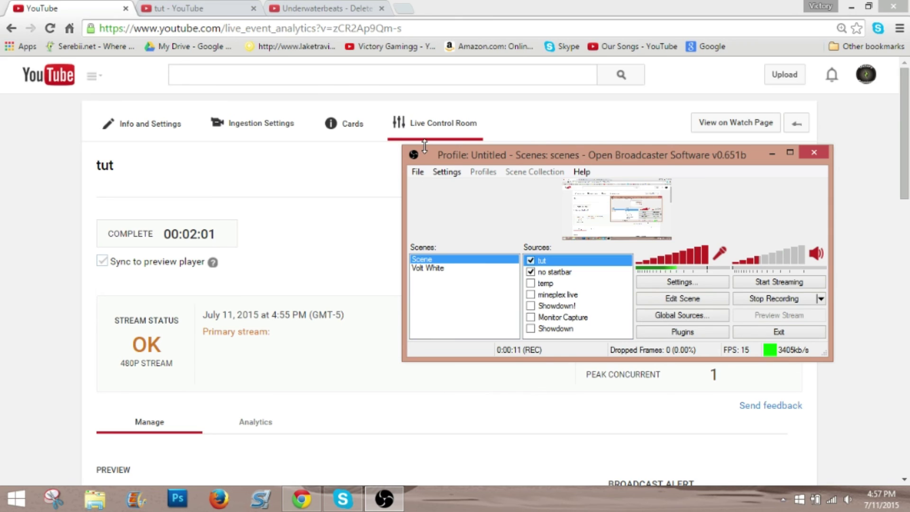
drag(425, 146, 235, 29)
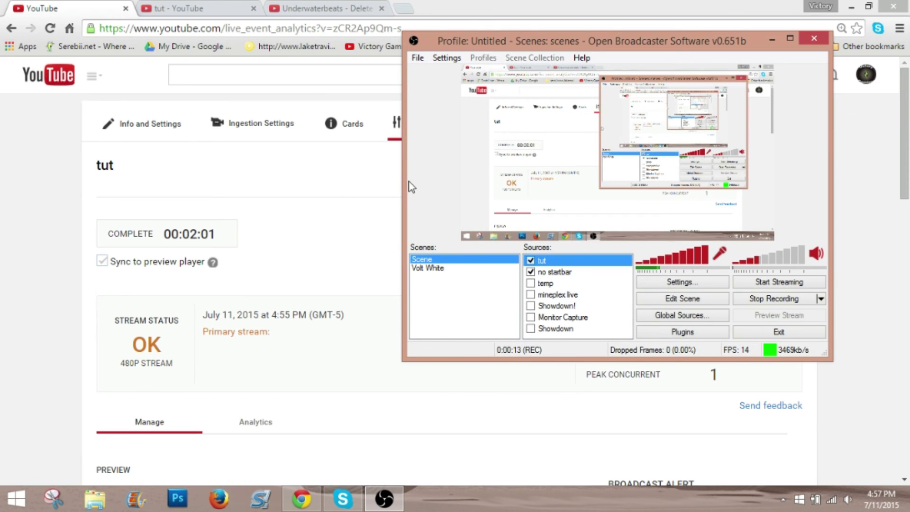
drag(411, 186, 75, 204)
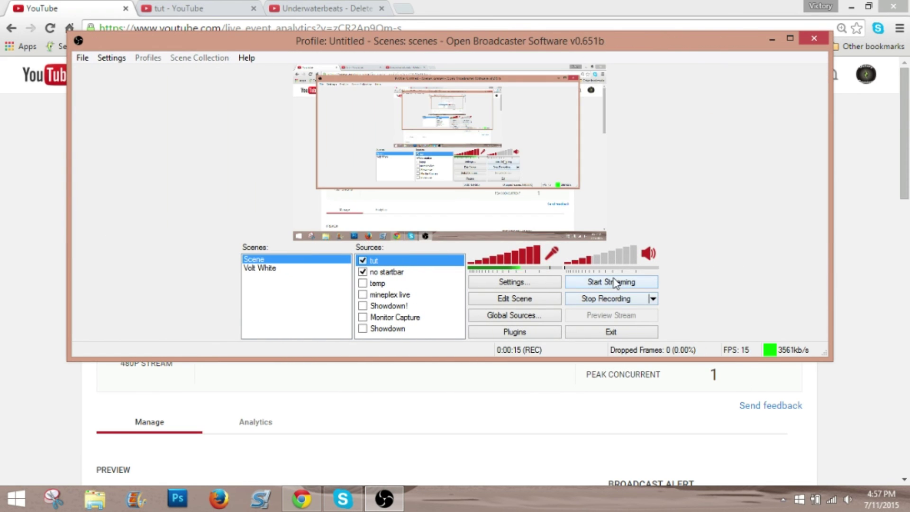